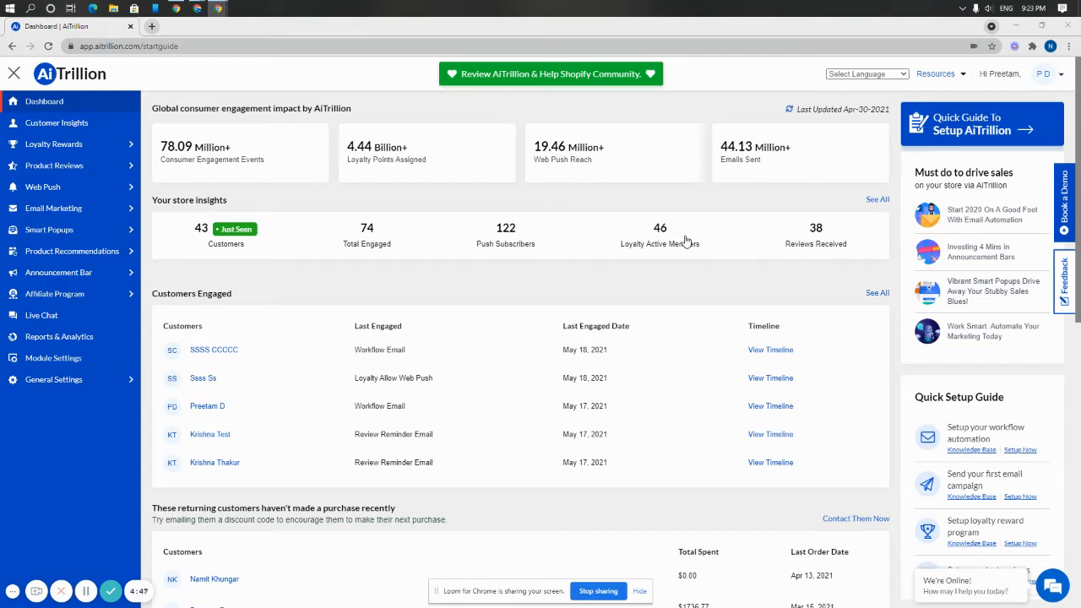
Open the Announcement Bar dashboard.
click(65, 273)
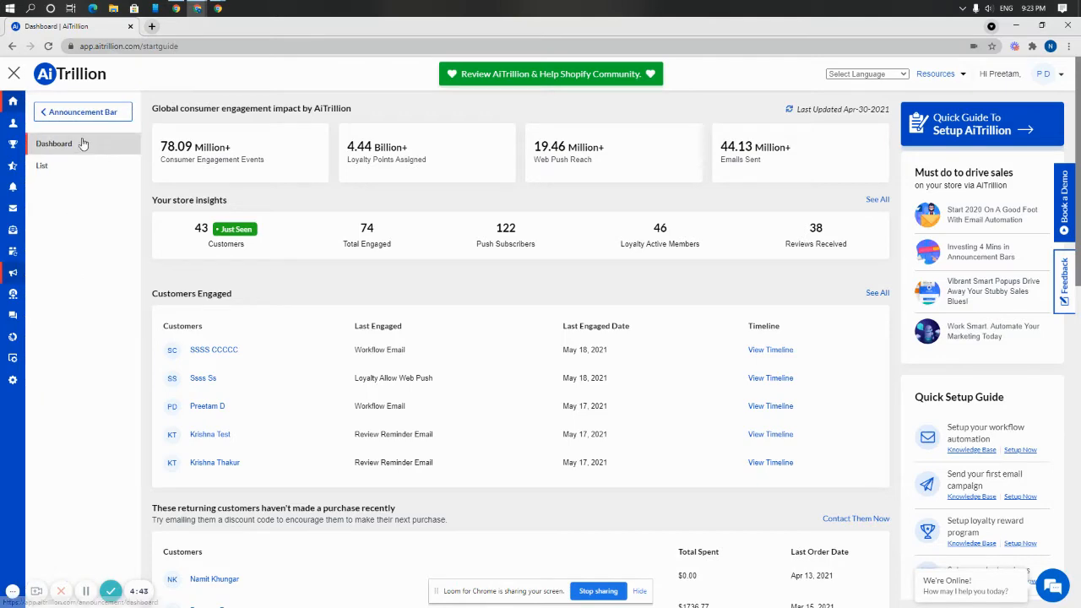
click(83, 144)
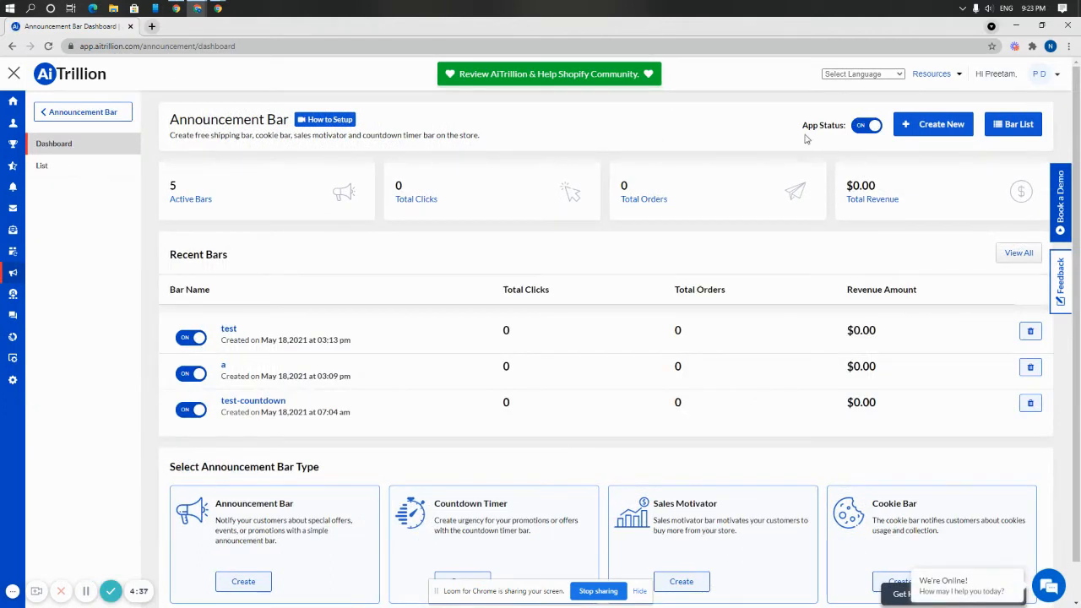
drag(799, 129, 844, 137)
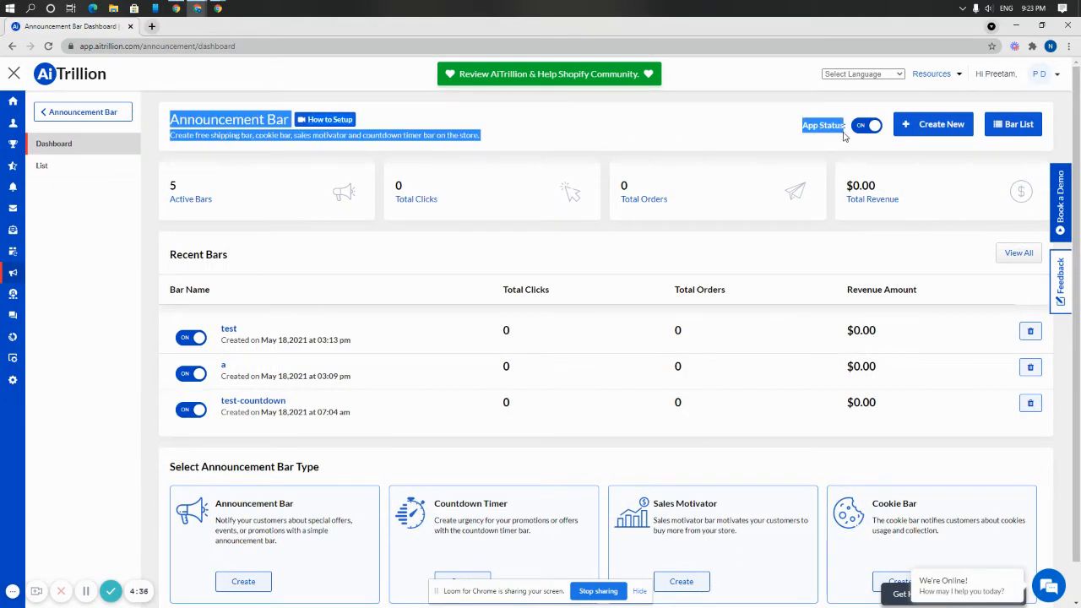
Create a new bar of type Sales Motivator Bar named "Shipping123".
click(921, 127)
click(437, 358)
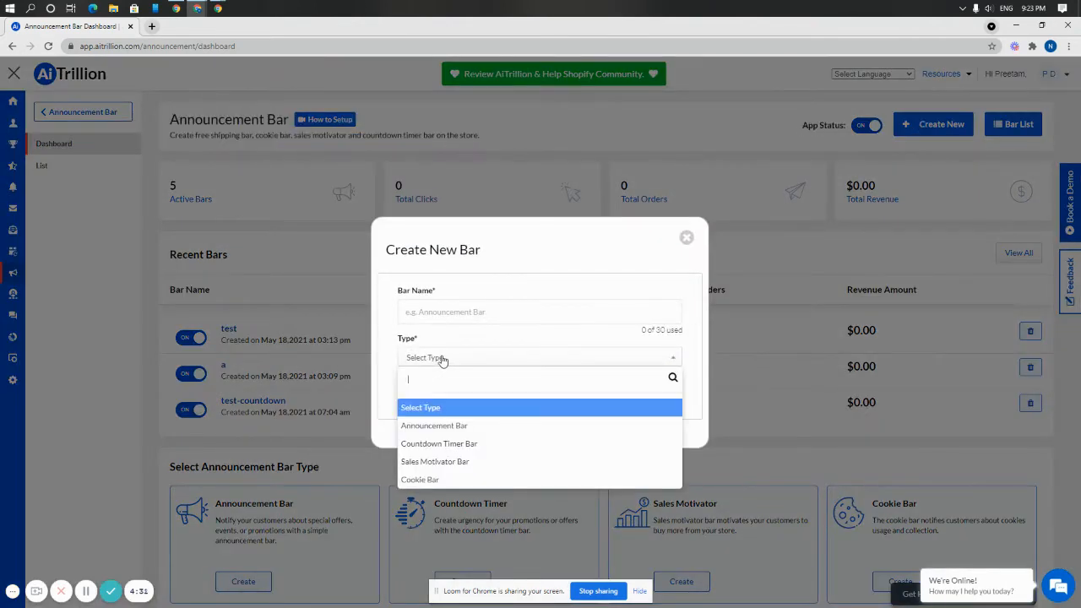
click(451, 462)
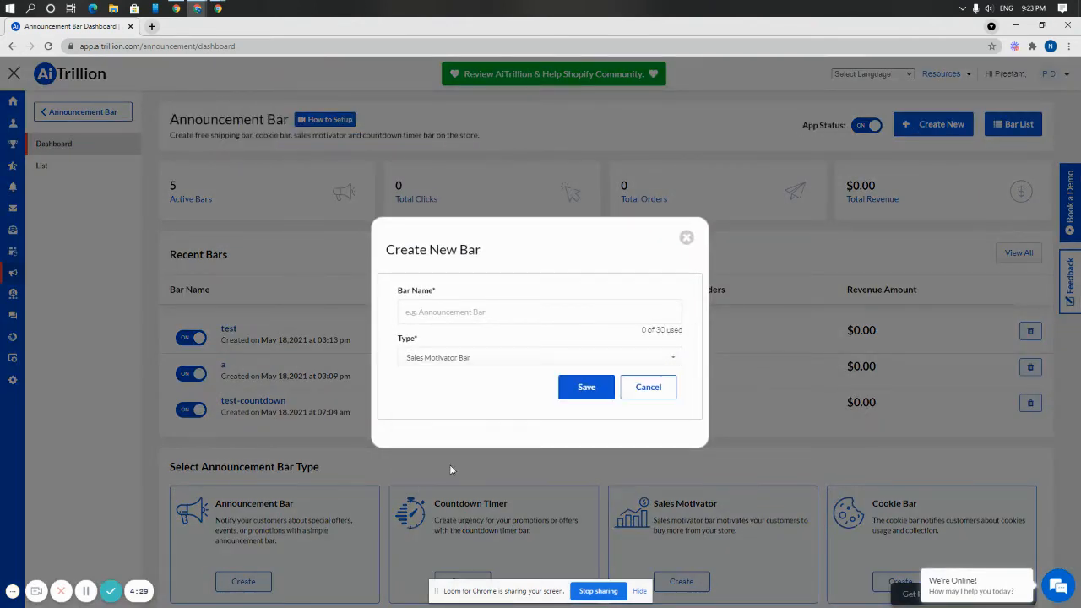
click(468, 313)
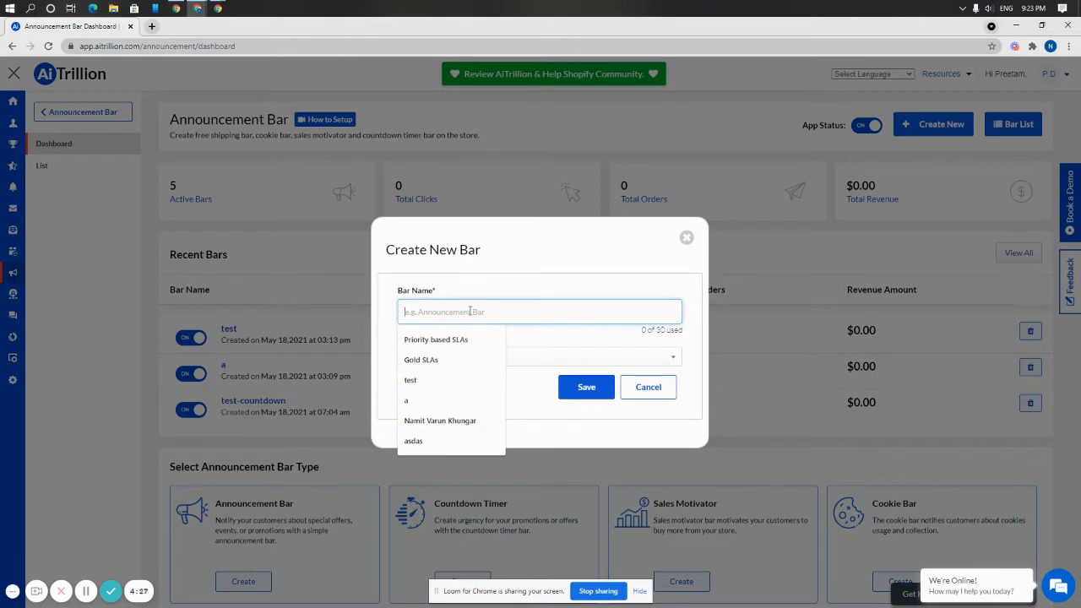
text(S)
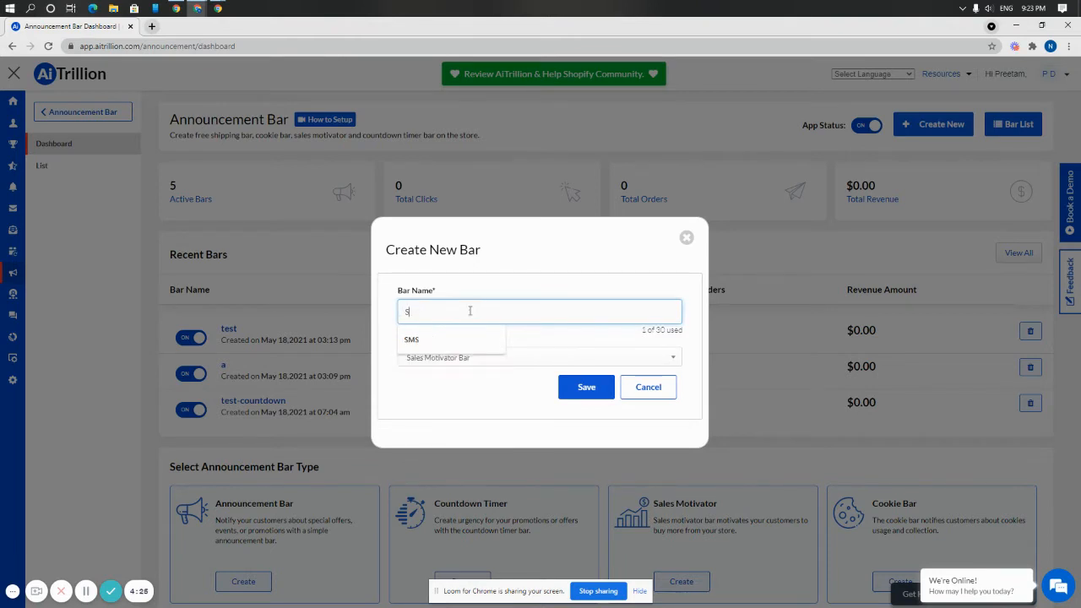
text(hipping123)
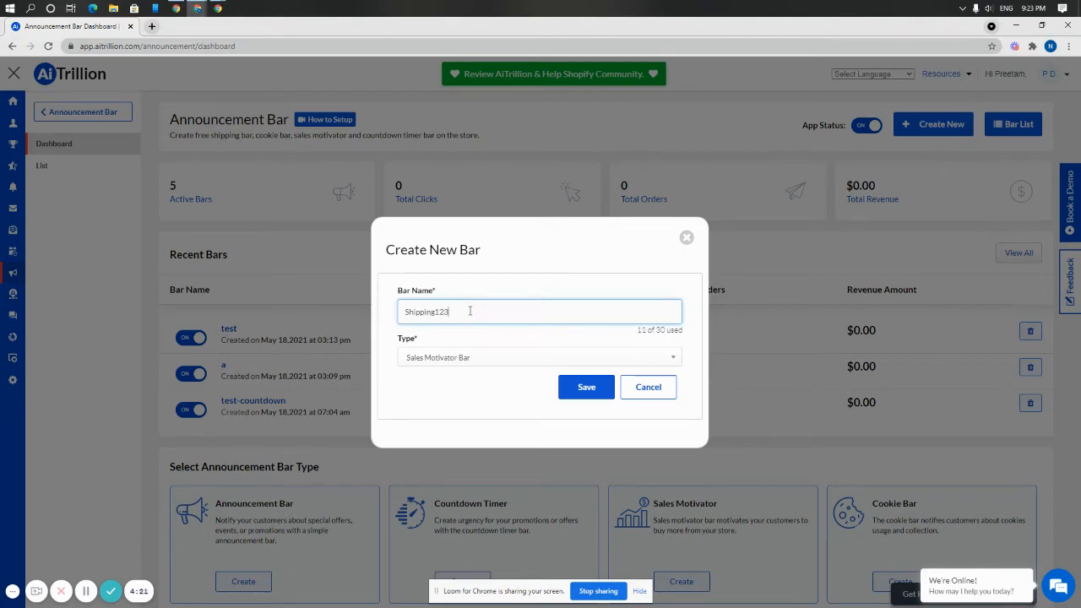
click(601, 395)
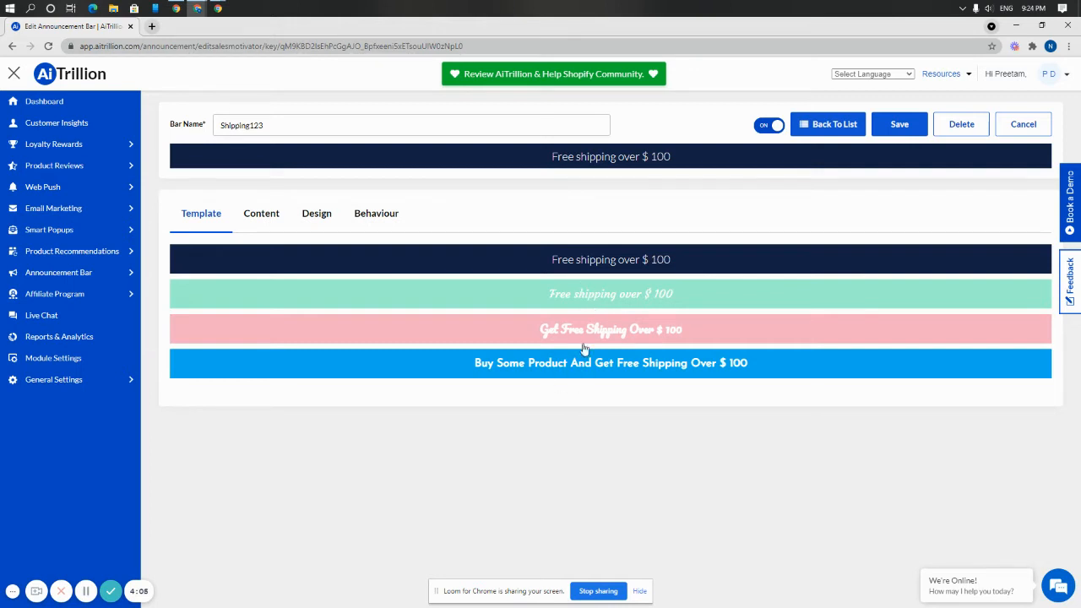
Apply the mint-green "Free shipping over" template and set the bar's free-shipping goal to 250.
click(623, 297)
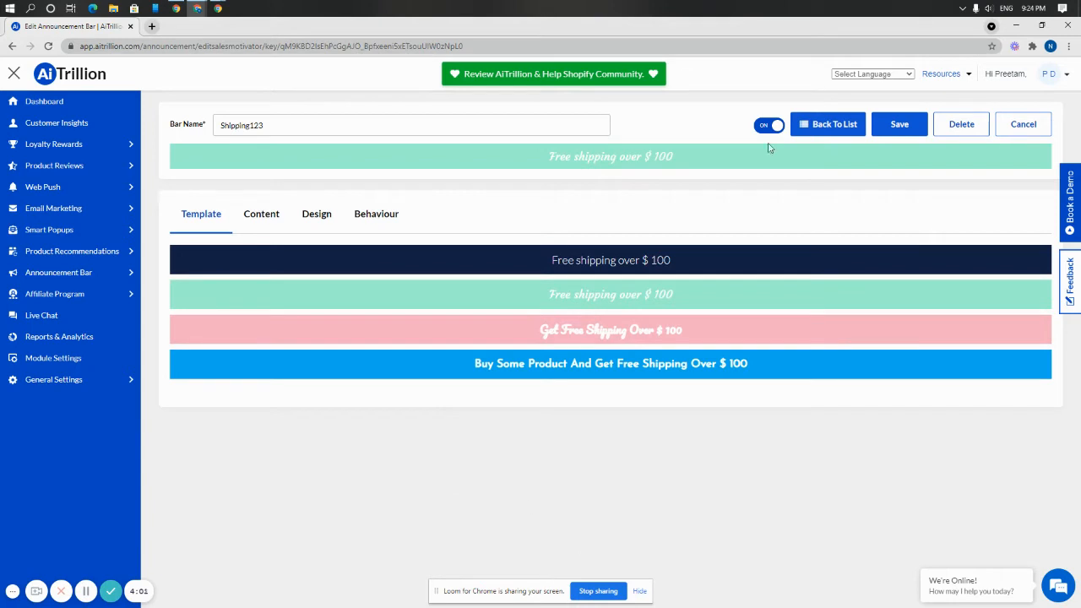
click(248, 217)
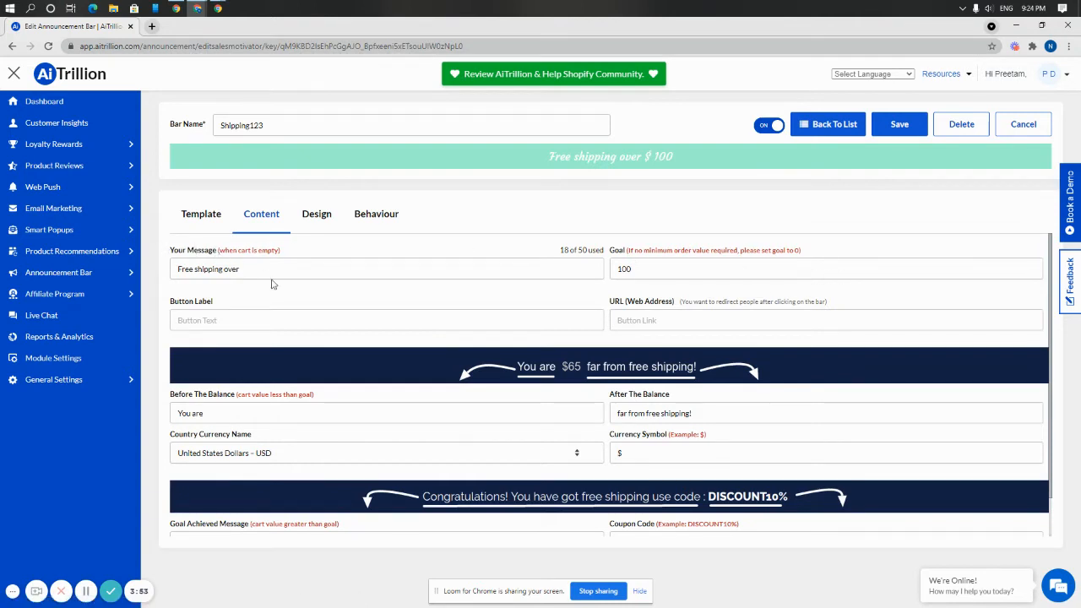
double_click(706, 271)
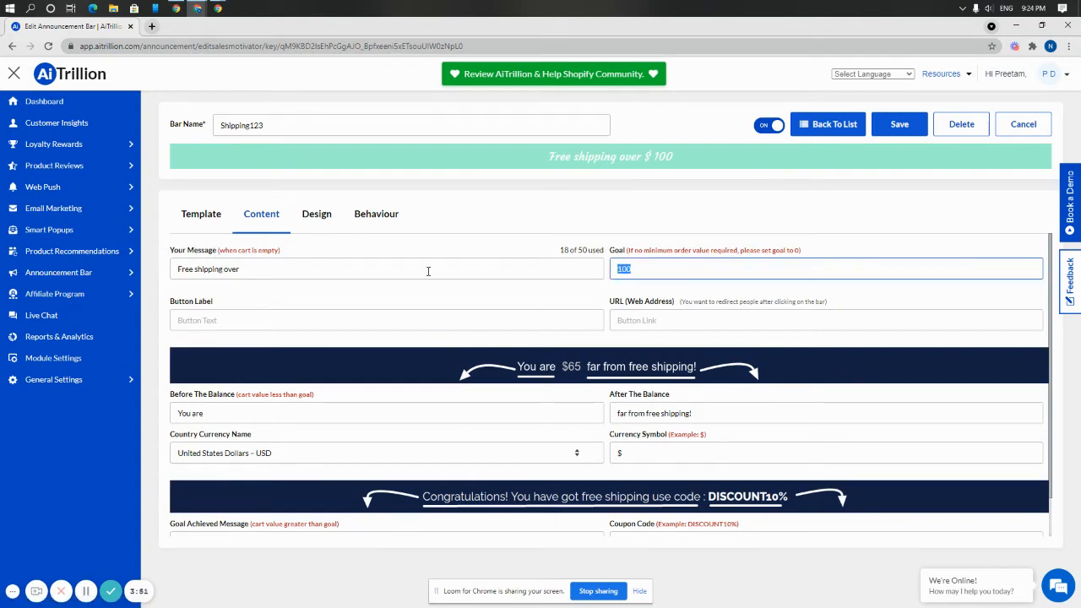
text(250)
click(339, 323)
text(Click)
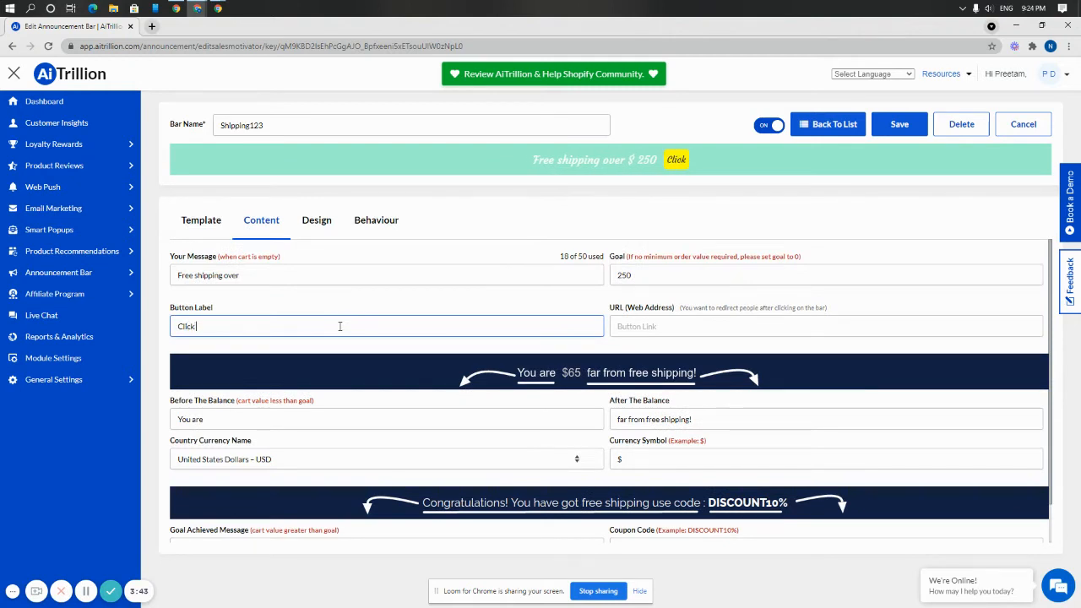
text( Here!)
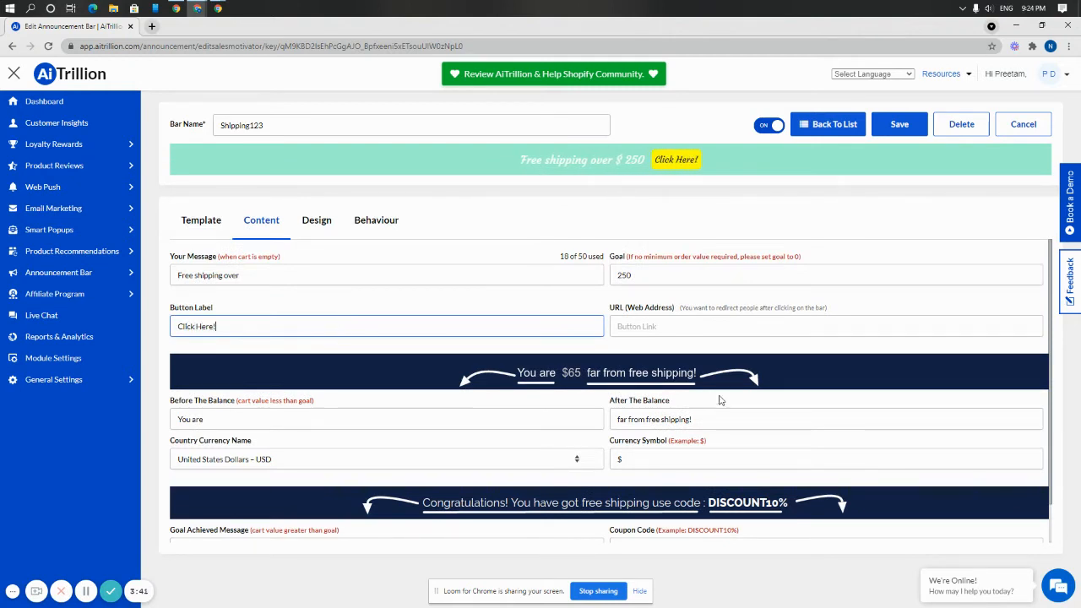
click(726, 327)
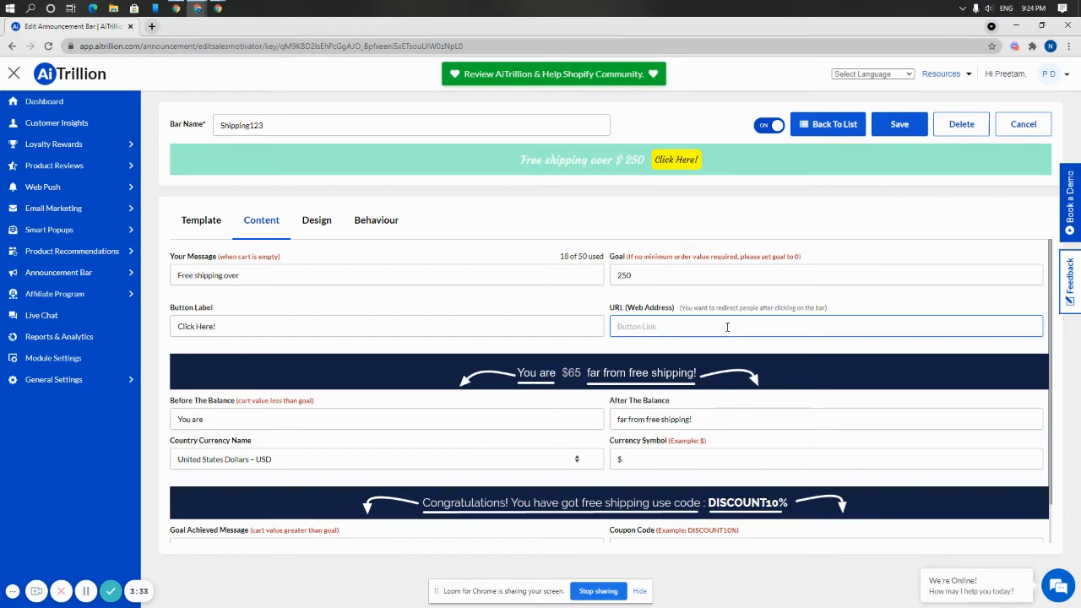
text(www.aitrillion.com)
Change the message after the balance to "far completely free shipping!".
drag(626, 419, 737, 413)
key(BackSpace)
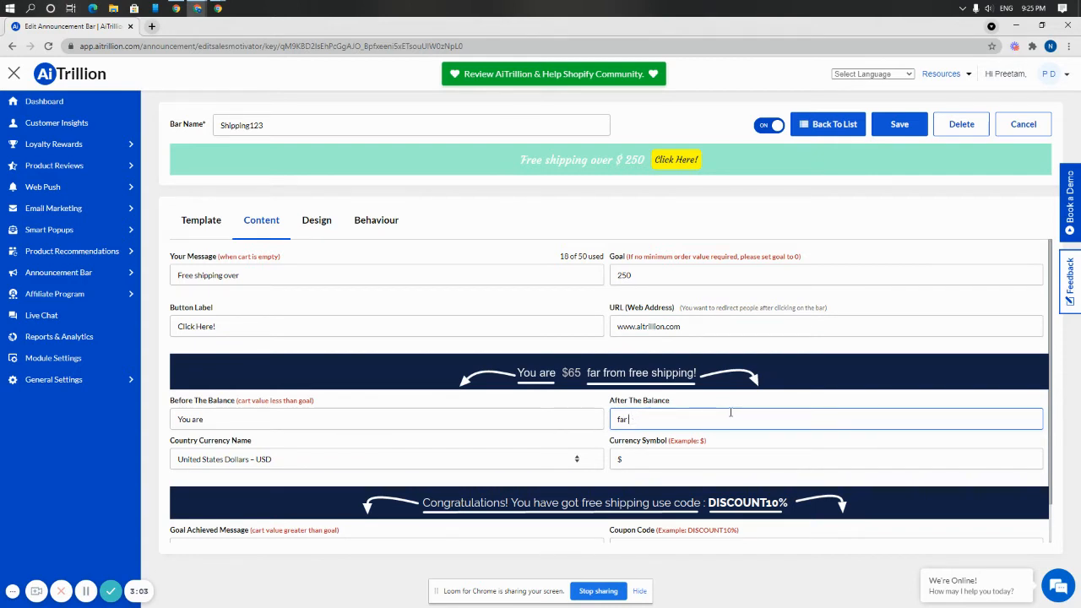
text(completely free s)
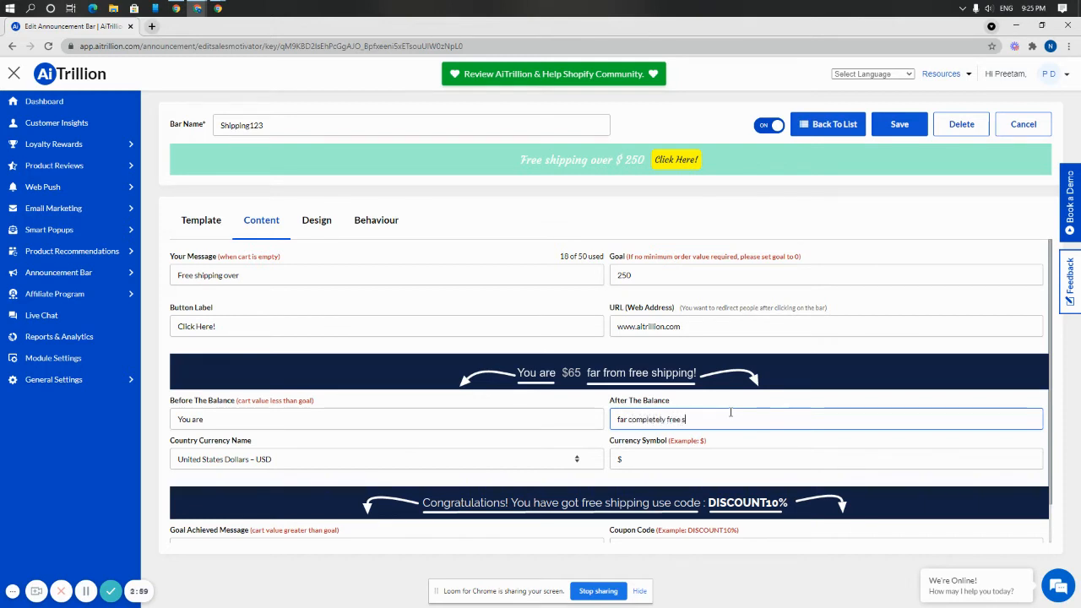
text(hipping!)
click(476, 447)
Examine the goal achieved message and the coupon code field in the bar's content settings.
scroll(732, 447, down, 1)
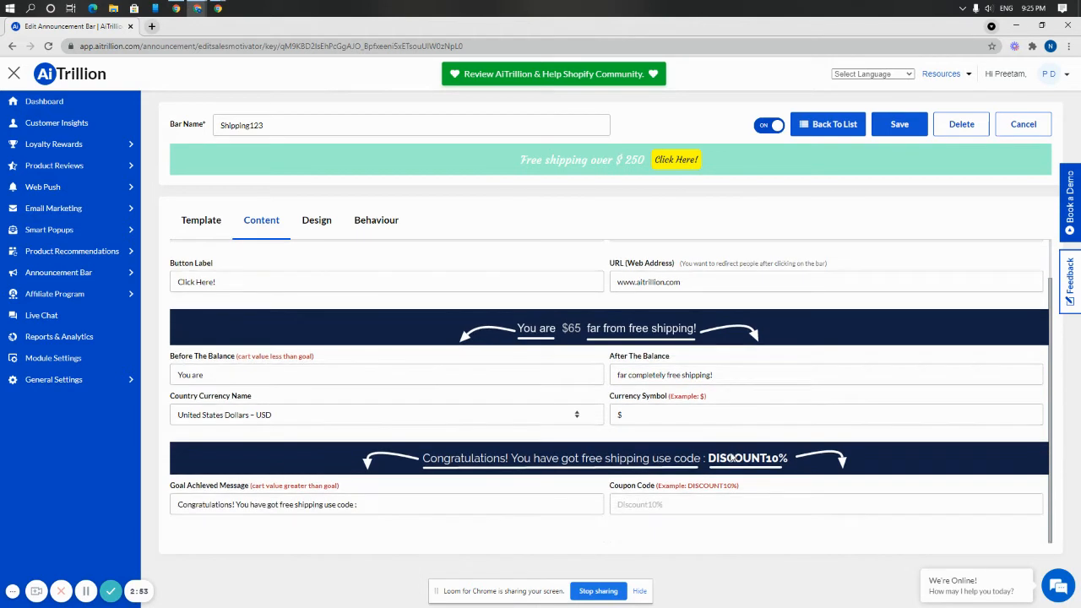
click(449, 505)
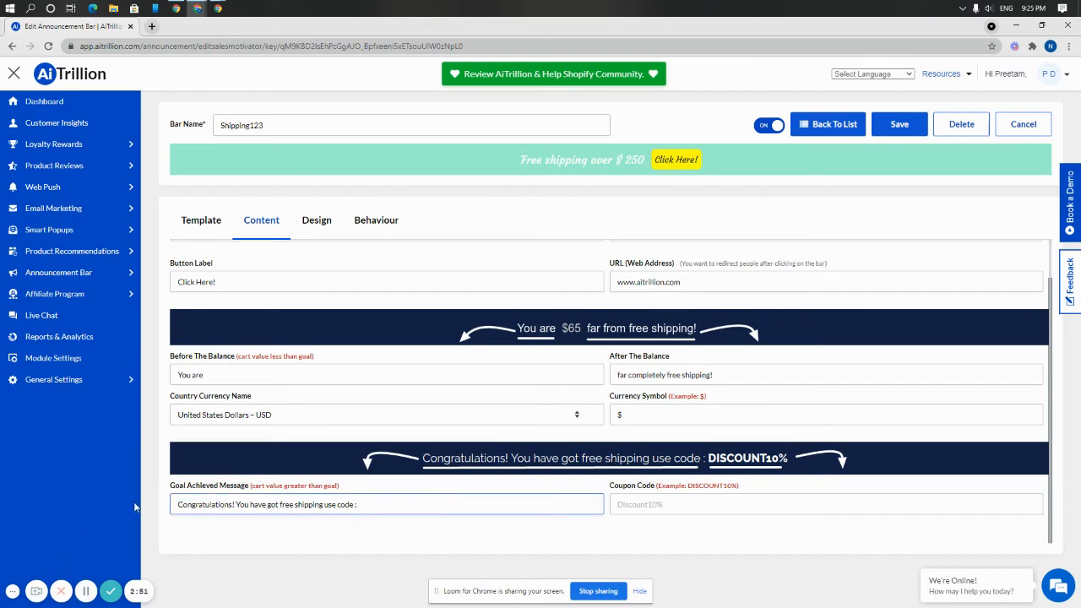
drag(179, 504, 373, 503)
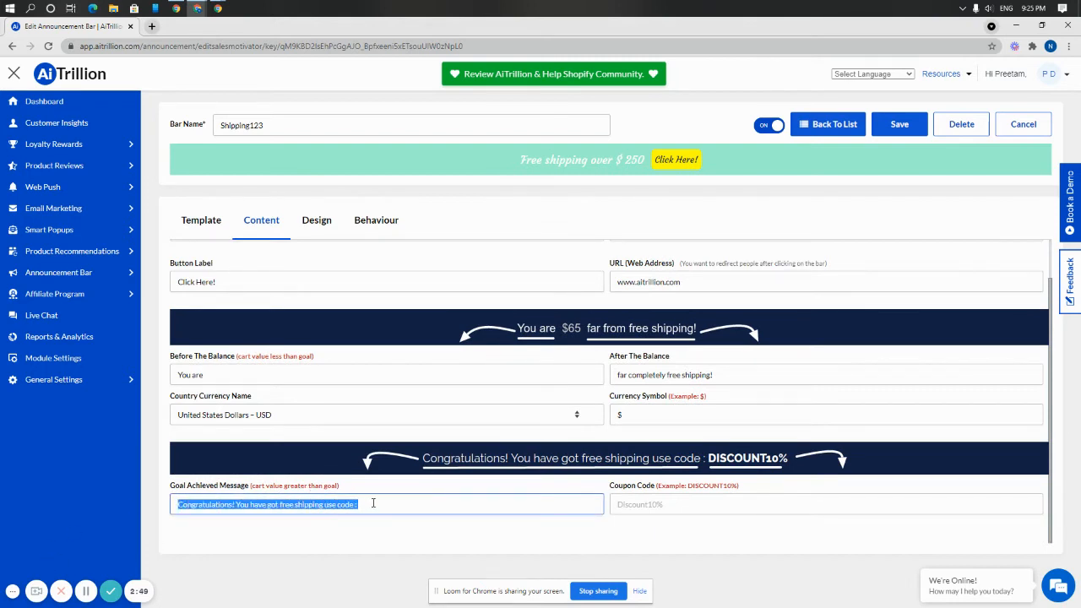
click(737, 504)
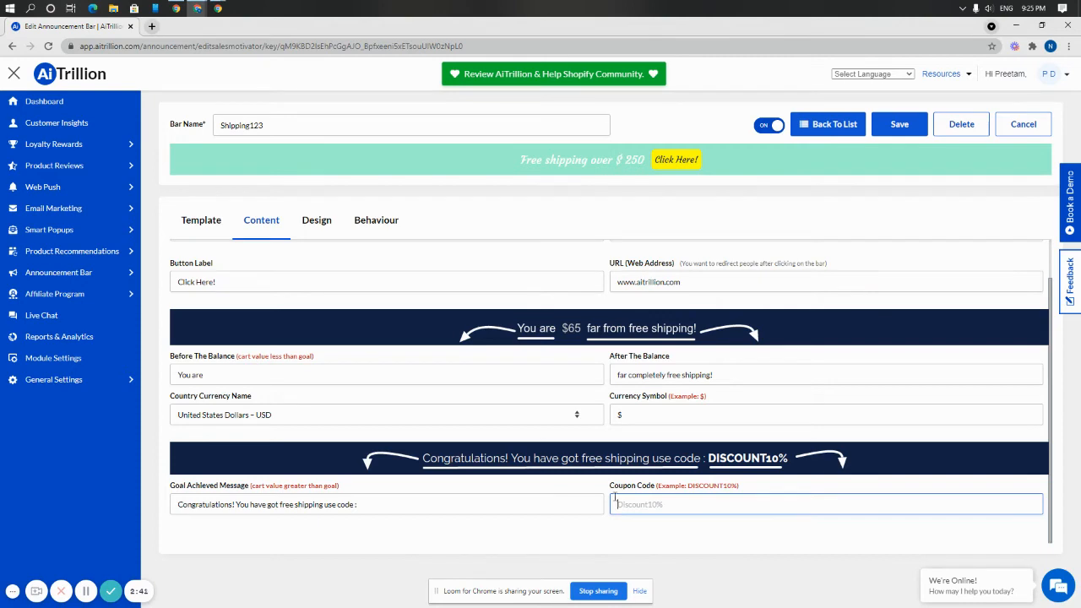
scroll(766, 299, up, 1)
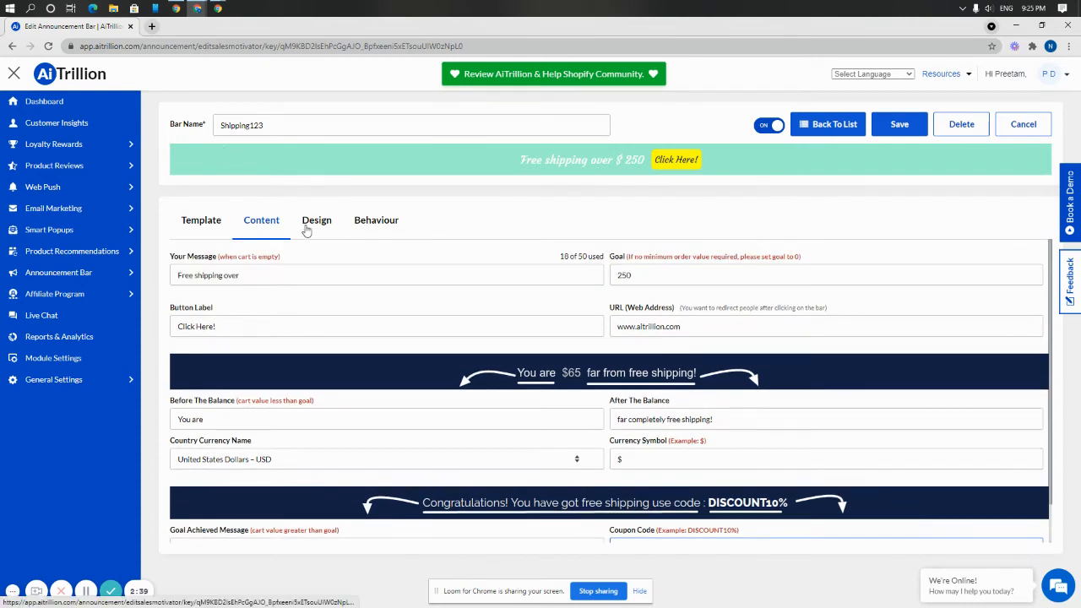
Set the bar's background color to pink FF2472 and reduce its width to 61%.
click(309, 226)
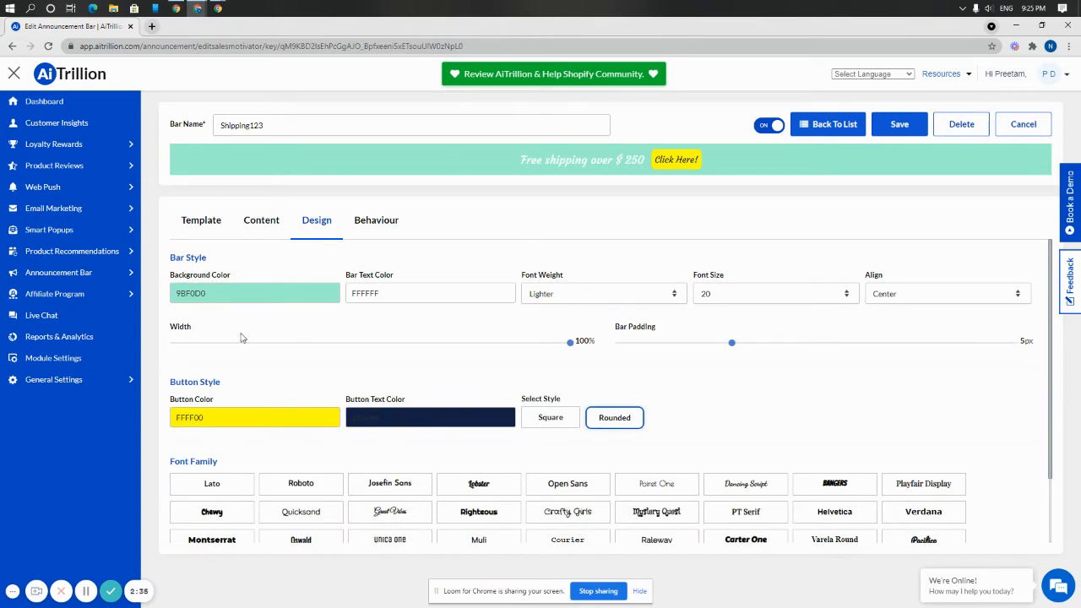
click(260, 291)
click(271, 323)
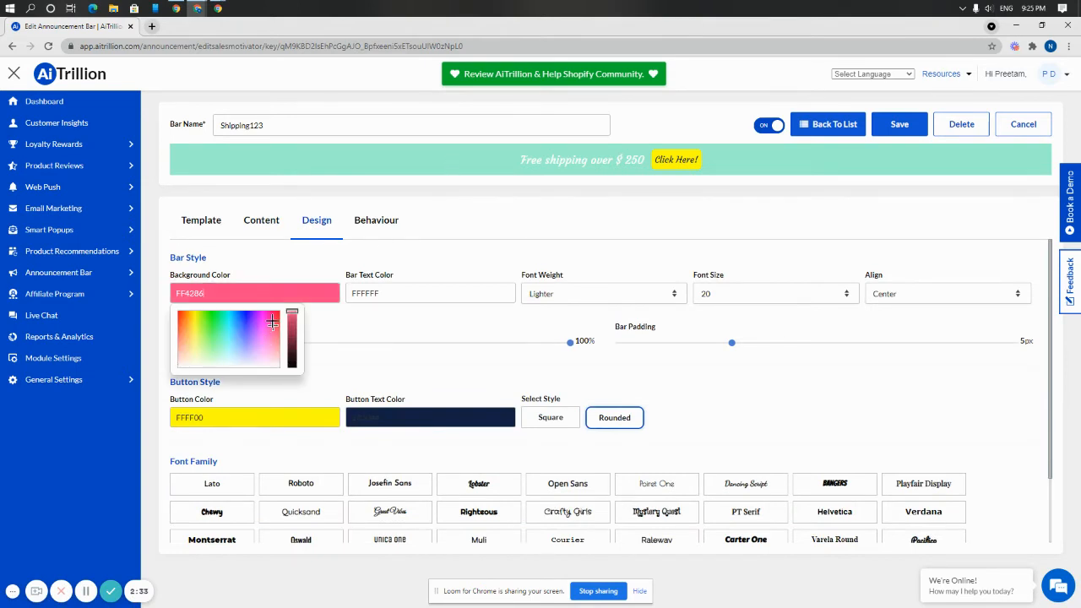
click(374, 344)
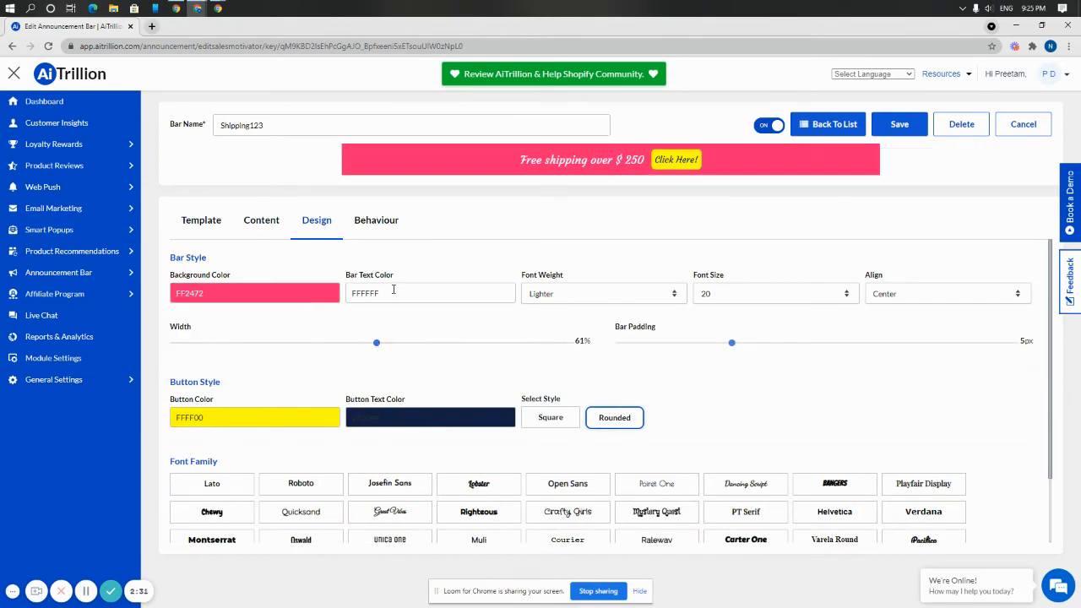
Set the bar text color to green 7EFF57.
drag(392, 292, 343, 295)
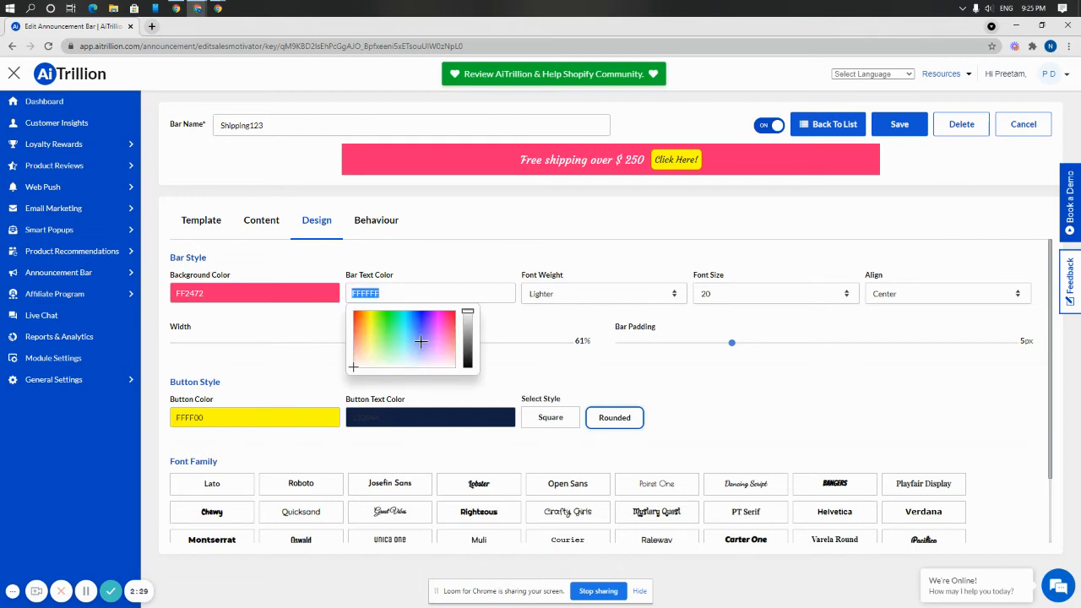
mouse_move(420, 341)
mouse_down()
mouse_move(419, 313)
mouse_move(370, 329)
mouse_move(395, 321)
mouse_move(382, 329)
mouse_up()
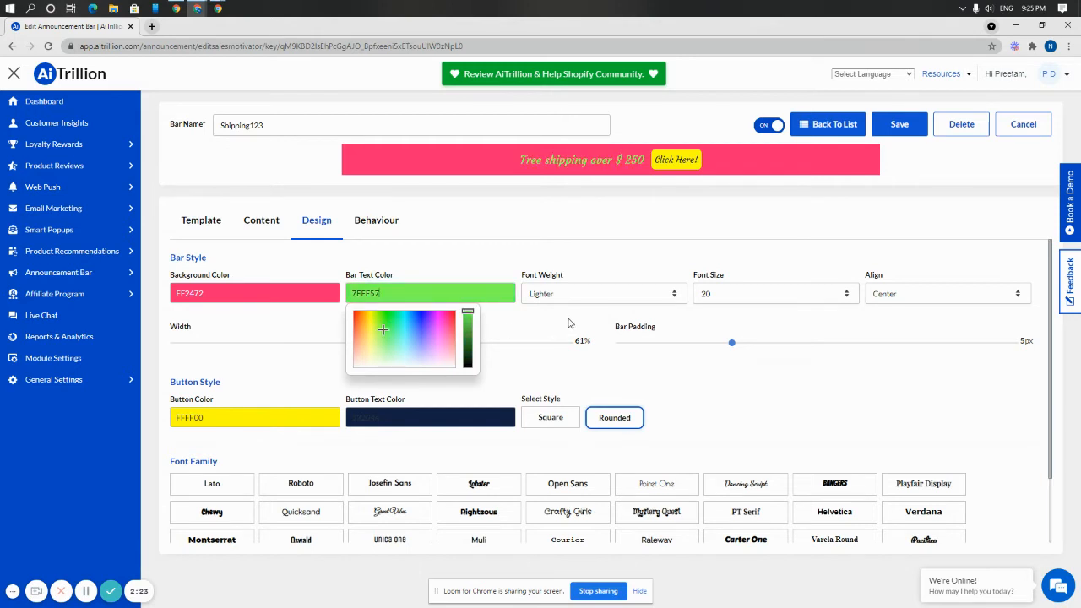
click(569, 323)
Make the bar text bold and set its font size to 23.
click(574, 296)
click(557, 320)
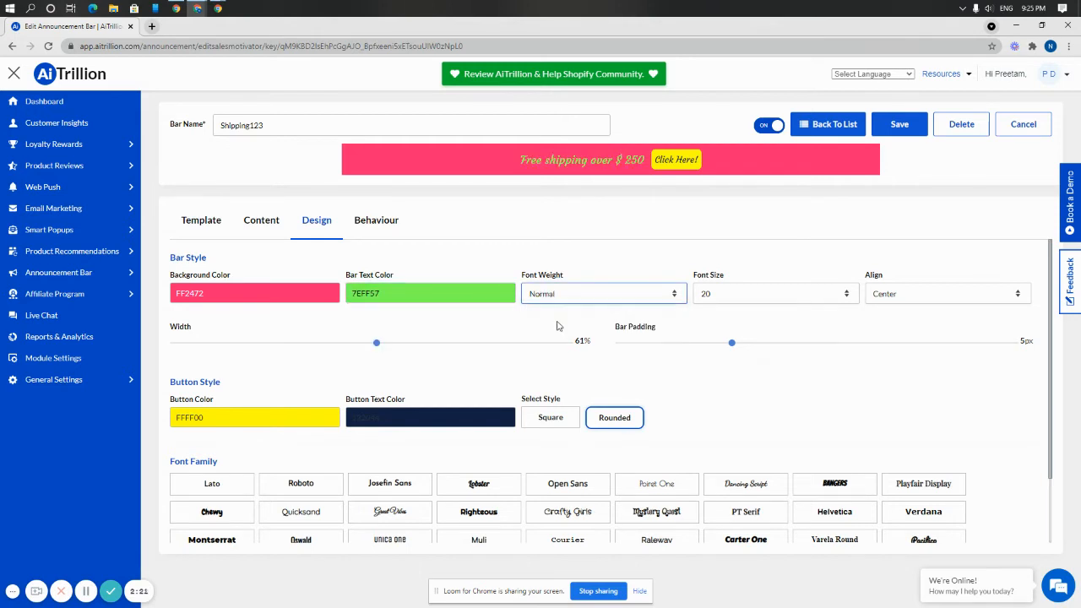
click(566, 297)
click(558, 330)
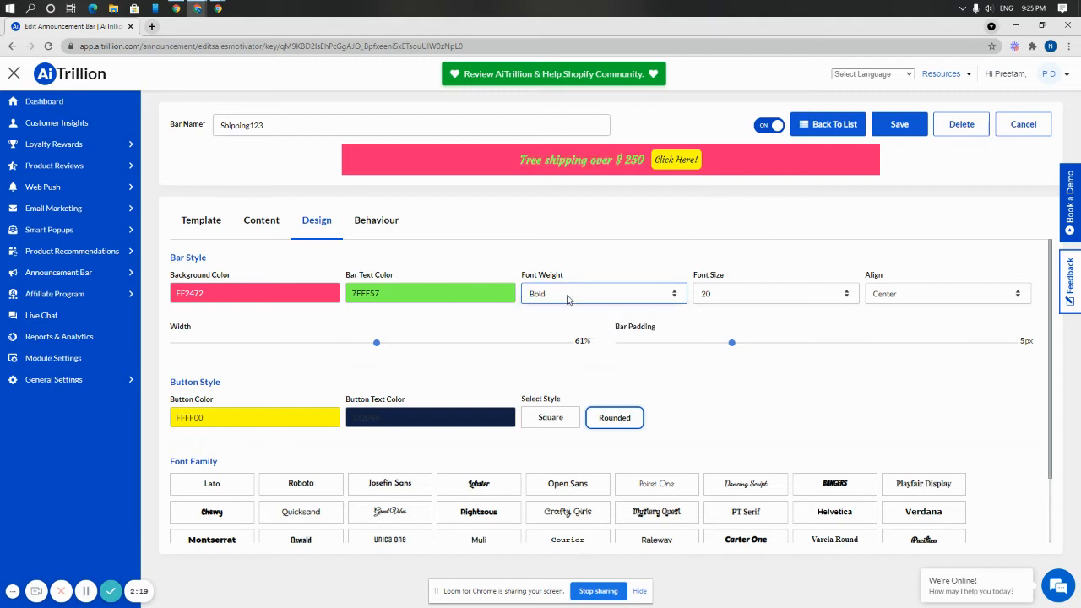
click(780, 293)
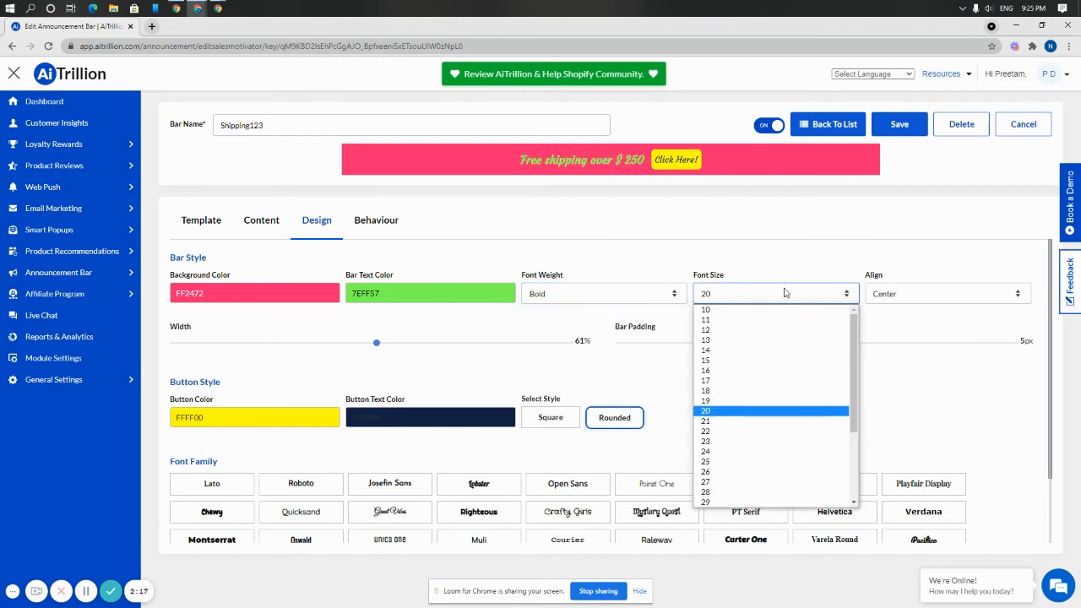
click(758, 442)
Try left alignment for the bar and set it back to center.
click(910, 297)
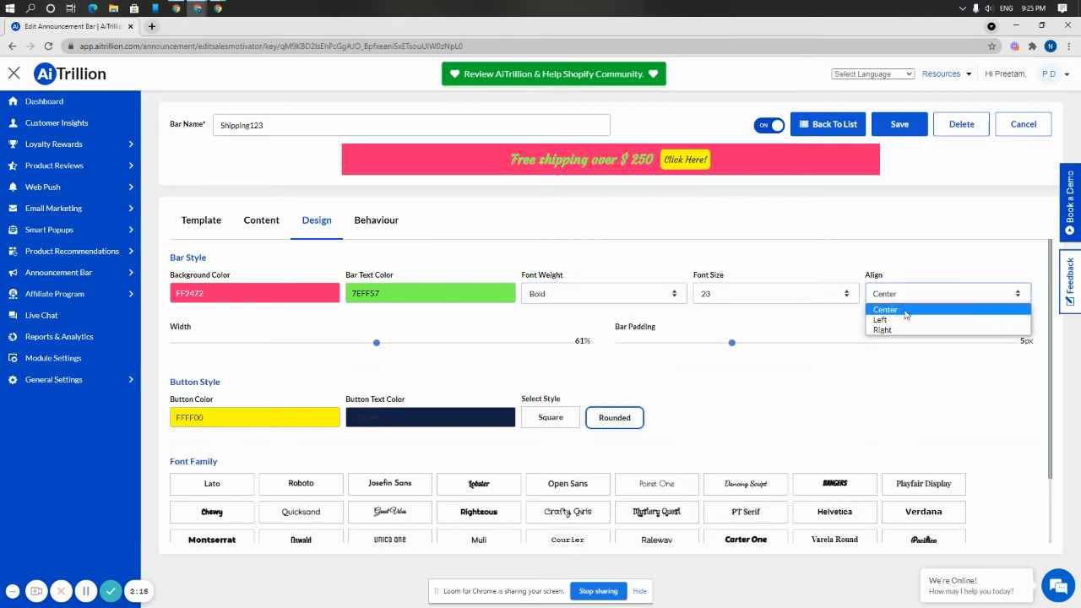
click(903, 320)
click(910, 296)
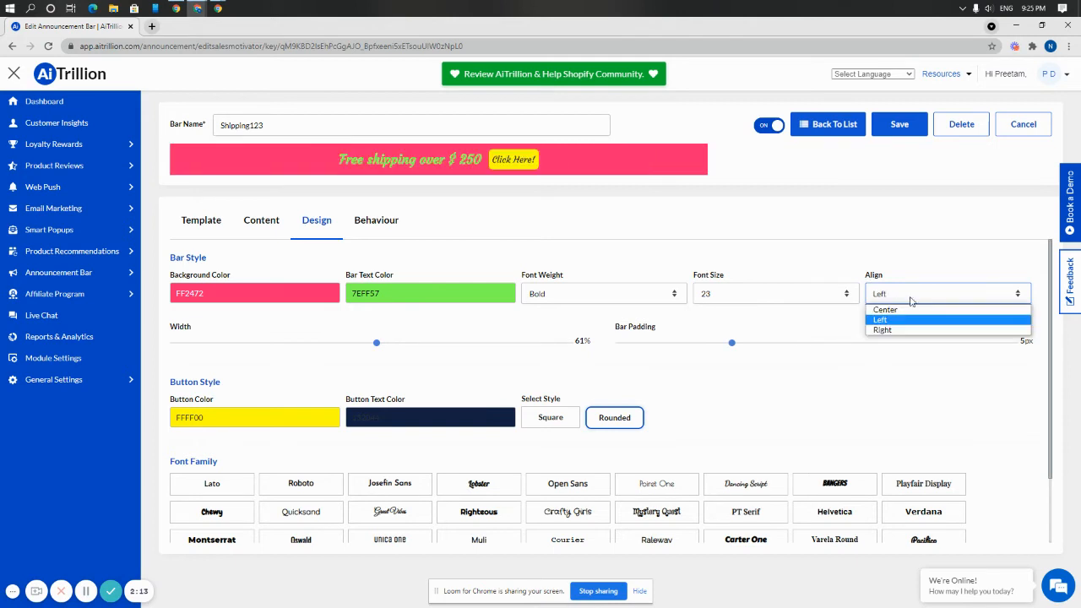
click(875, 309)
Set the button color to red FF0000 and the button text color to yellow F2FF3B.
click(229, 426)
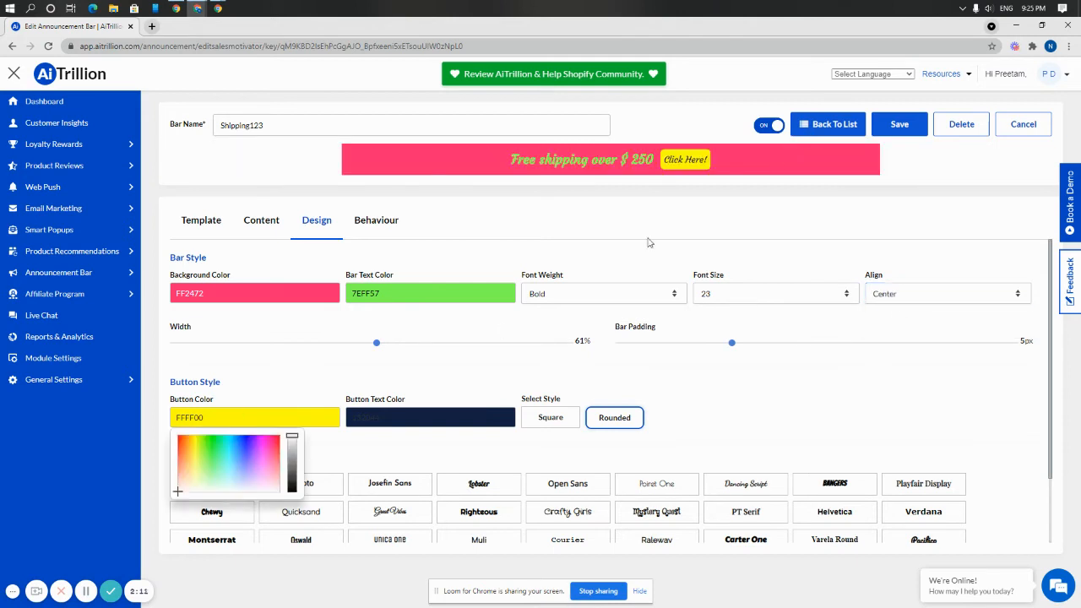
drag(270, 447, 295, 435)
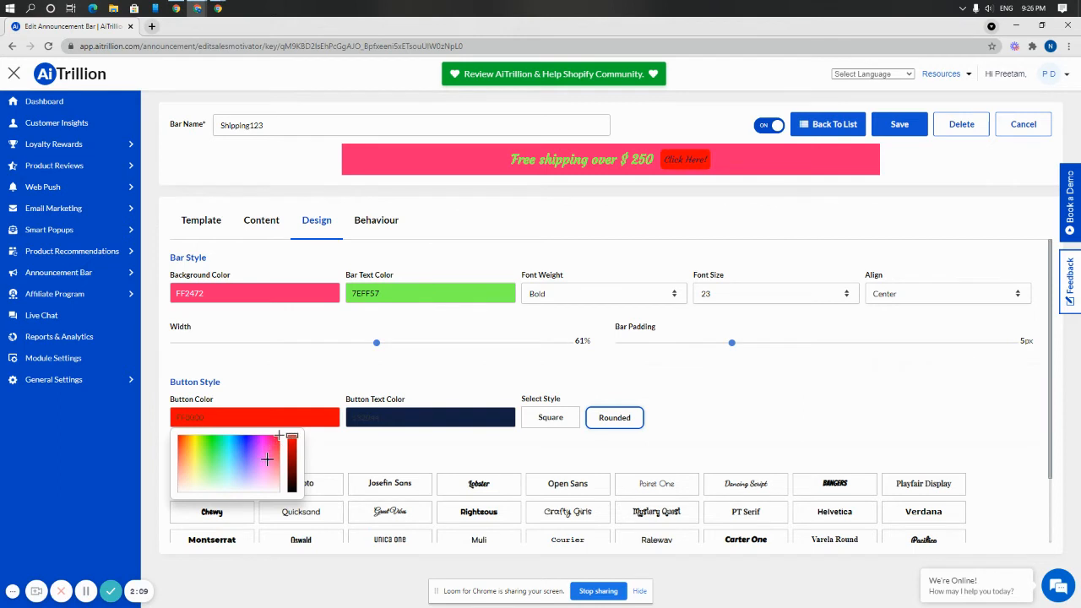
click(363, 421)
drag(360, 467, 370, 448)
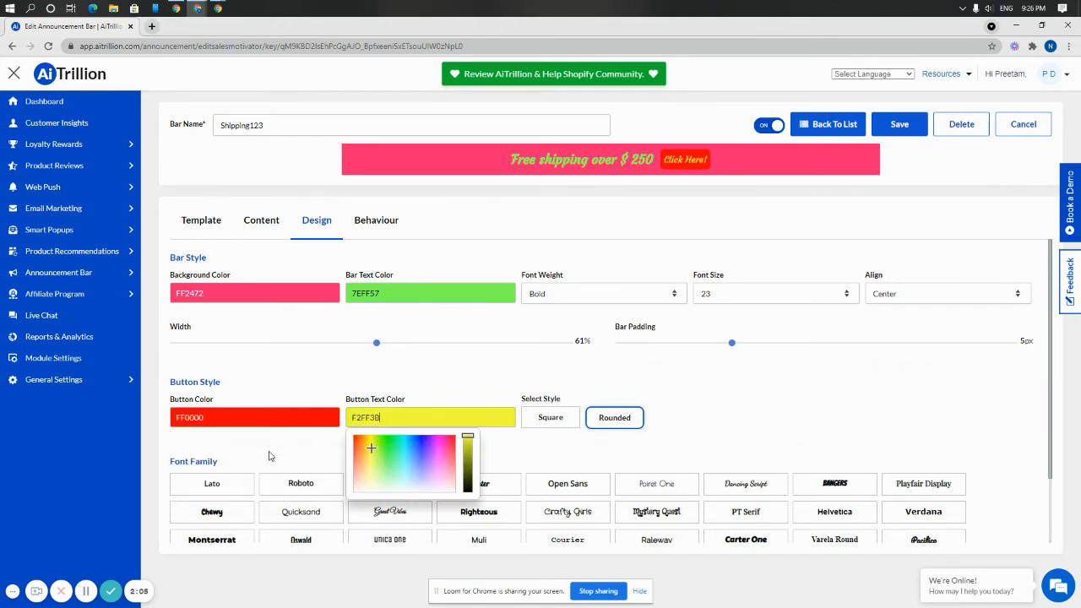
Set the announcement bar's width to 79%.
click(270, 452)
scroll(263, 412, down, 1)
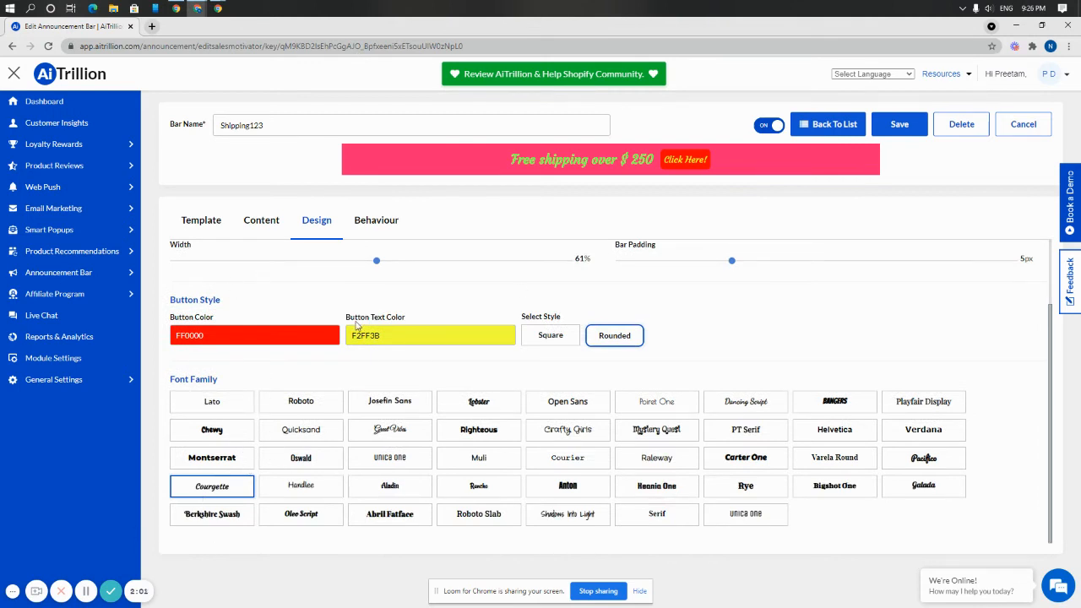
scroll(356, 327, up, 1)
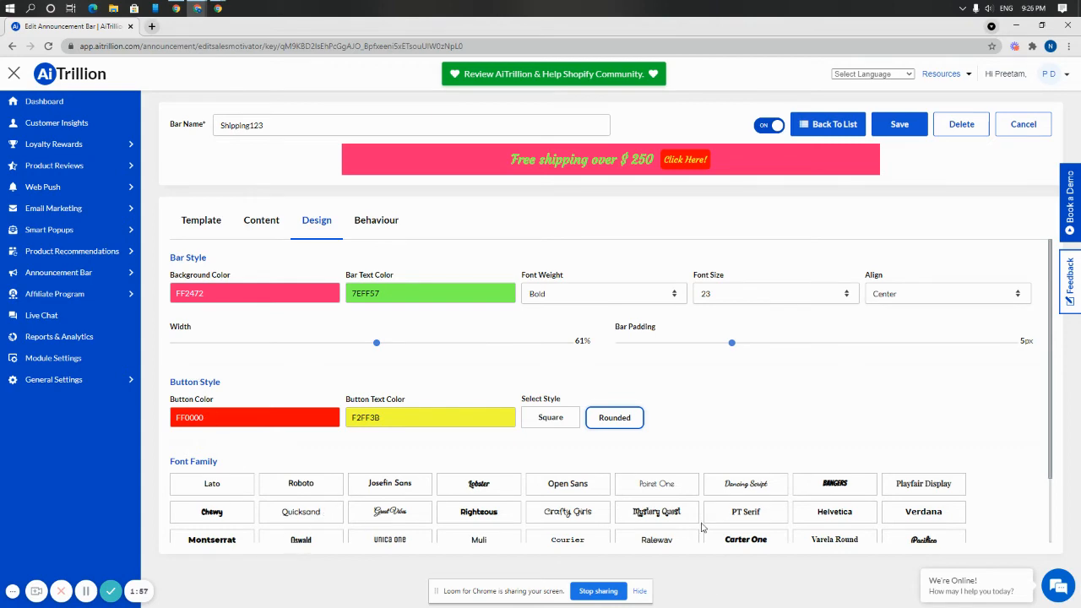
scroll(643, 470, down, 1)
scroll(642, 469, down, 1)
scroll(638, 466, up, 1)
scroll(636, 464, down, 1)
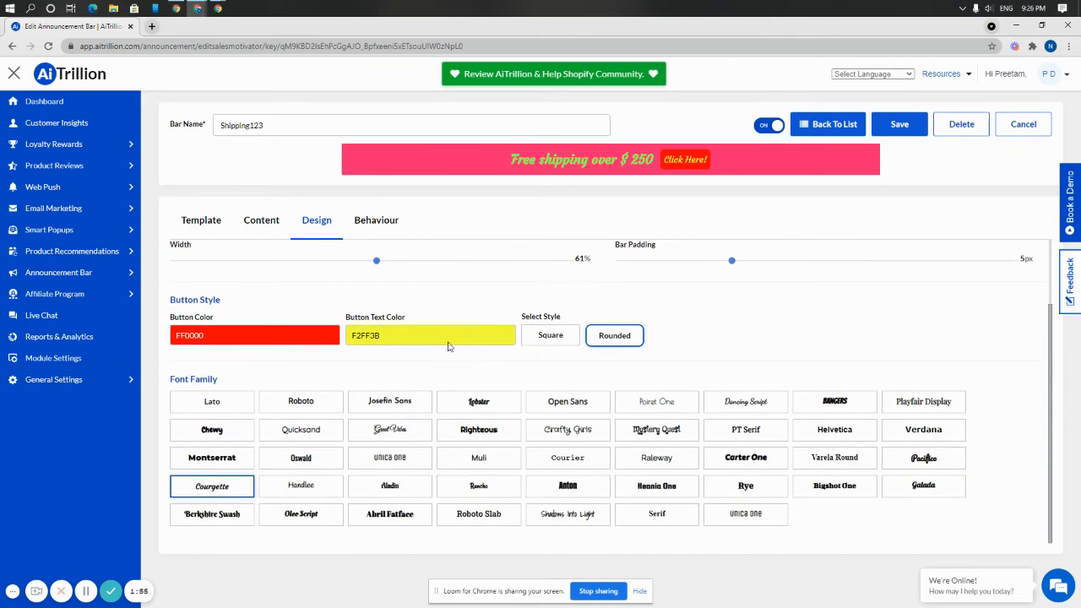
drag(377, 260, 465, 260)
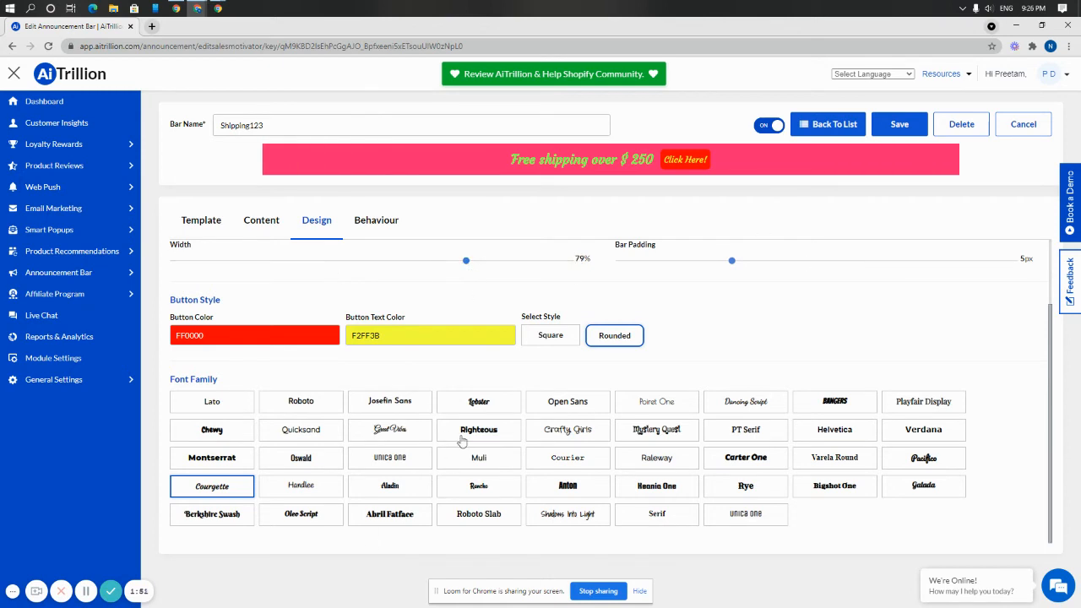
Try the Chewy font for the bar and settle on the Handlee font family.
click(219, 431)
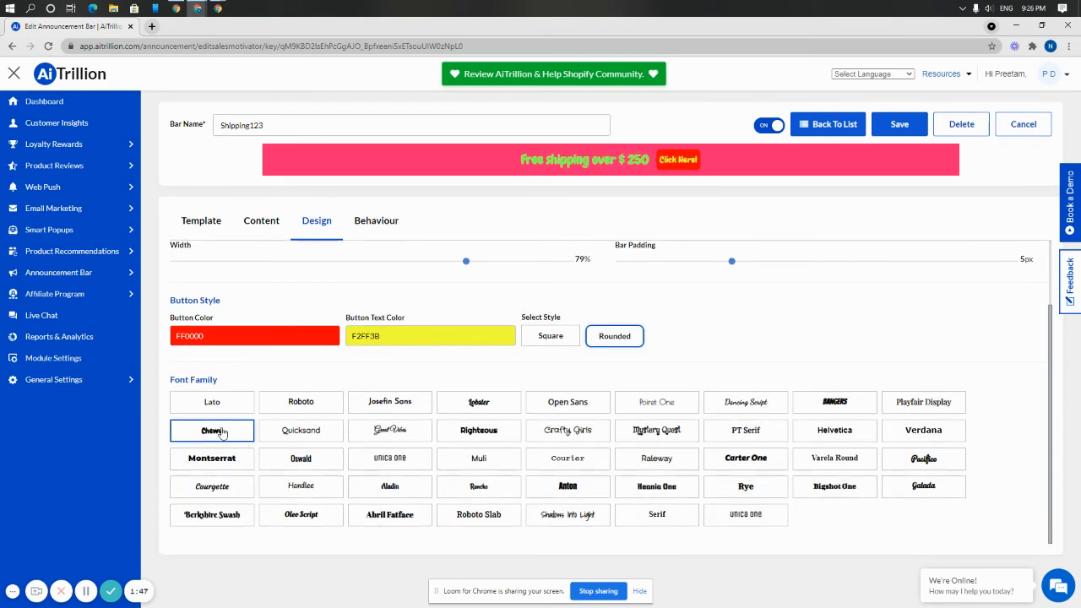
click(285, 488)
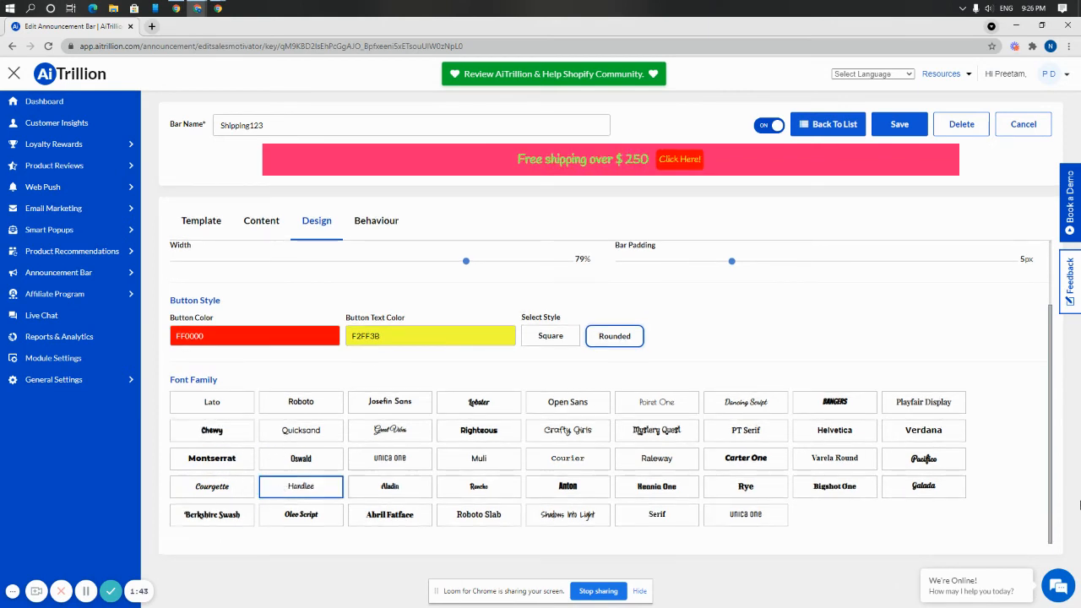
scroll(537, 406, up, 2)
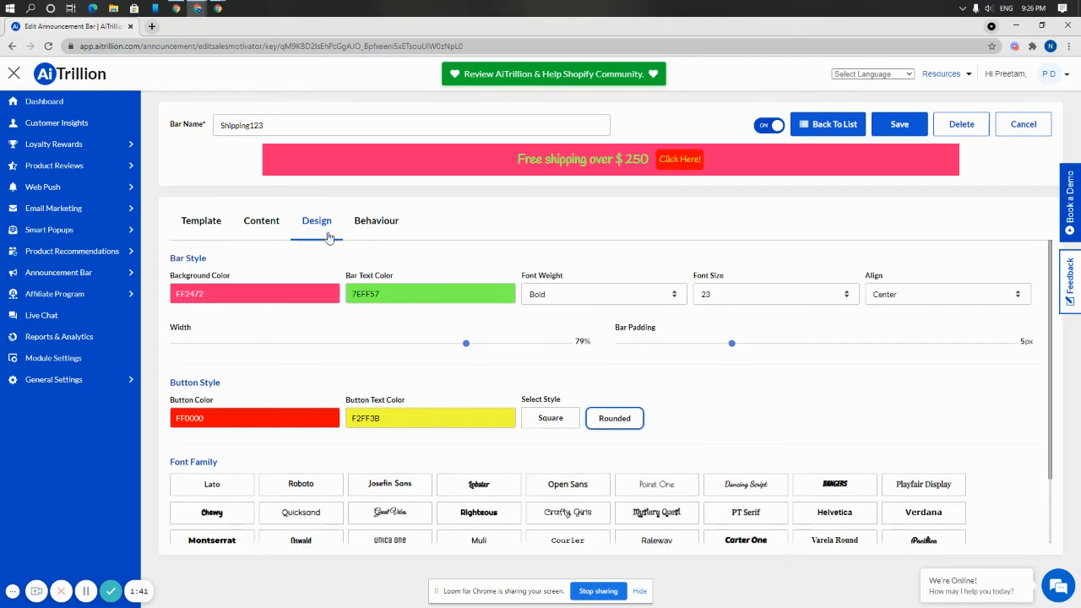
Try the alternate and circular marquee header text styles in the behaviour settings and set the style back to None.
click(393, 228)
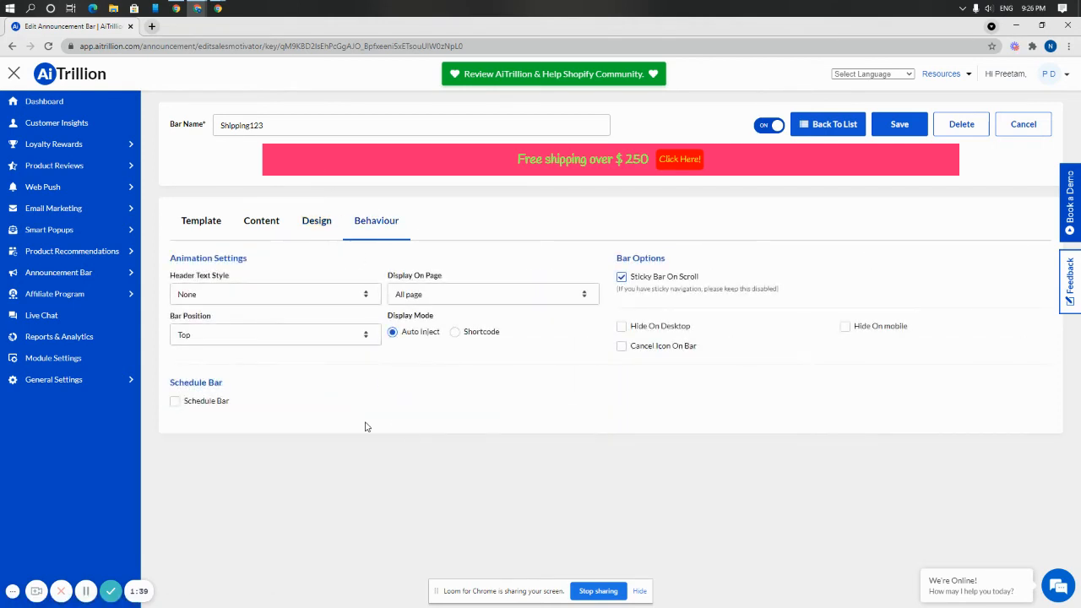
click(271, 301)
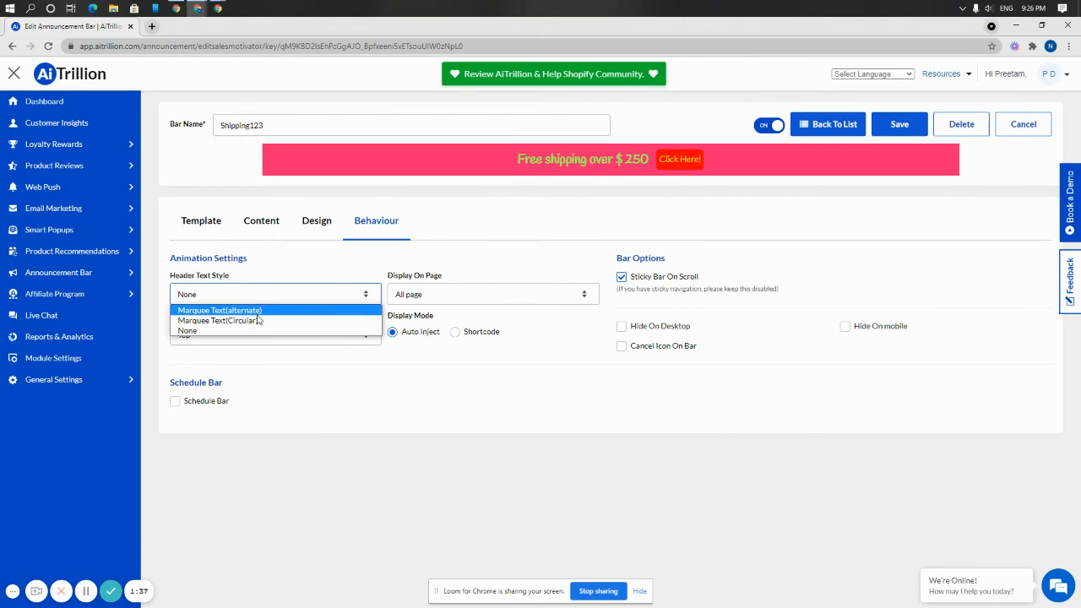
click(253, 310)
click(264, 298)
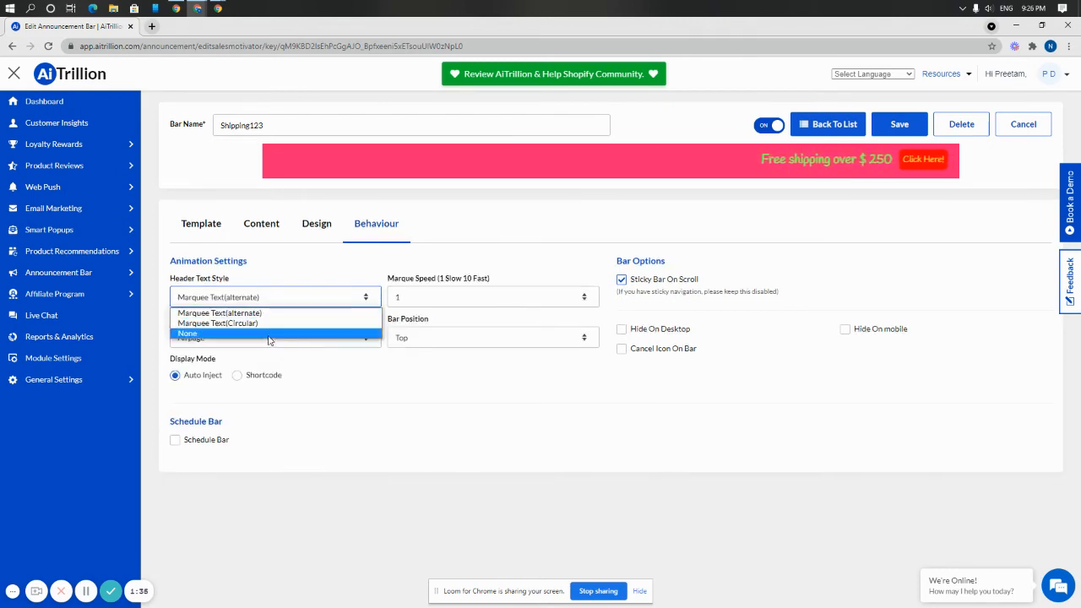
click(253, 323)
click(305, 303)
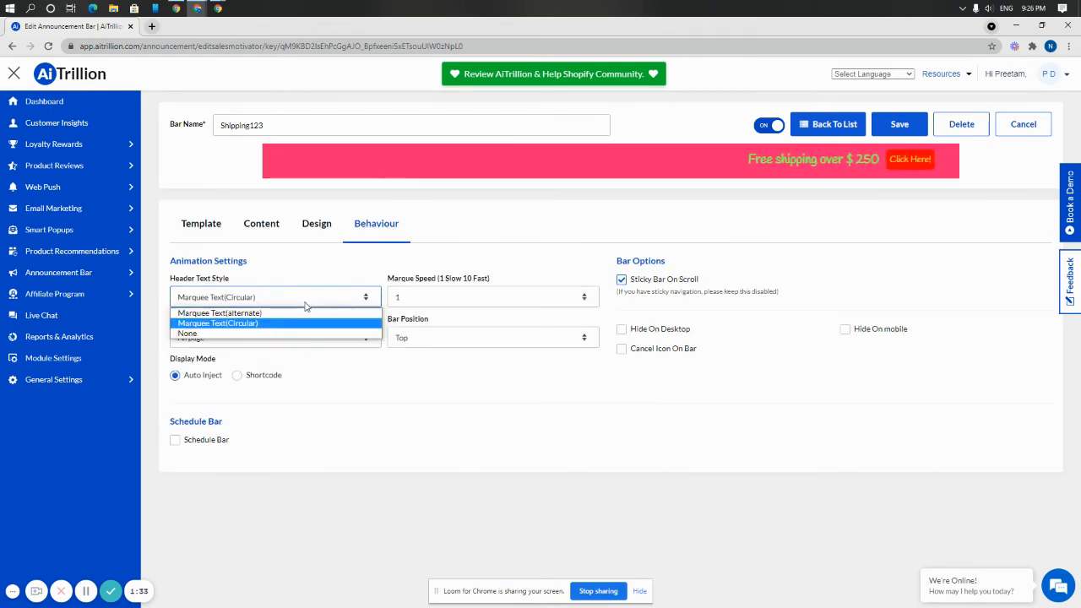
click(308, 333)
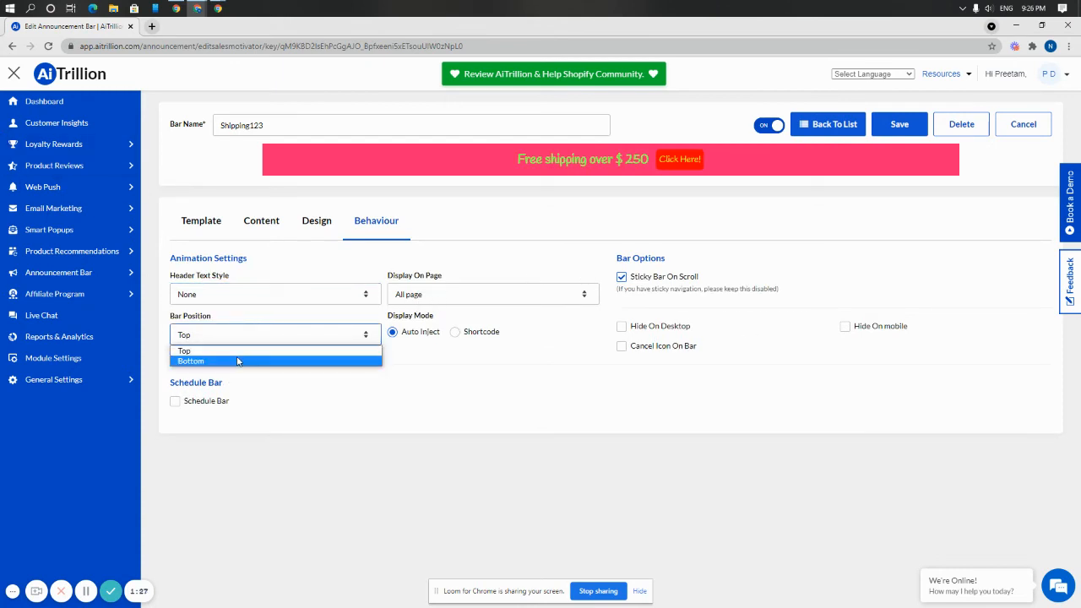
Try displaying the bar on Page With URL and Home Page, leaving it on Page With URL.
click(465, 293)
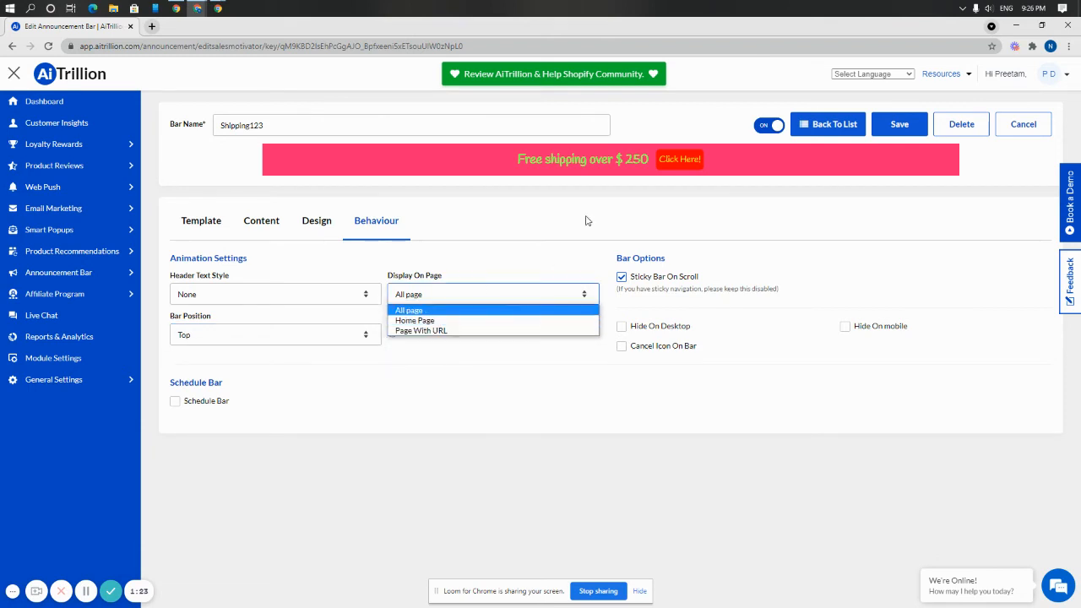
click(440, 330)
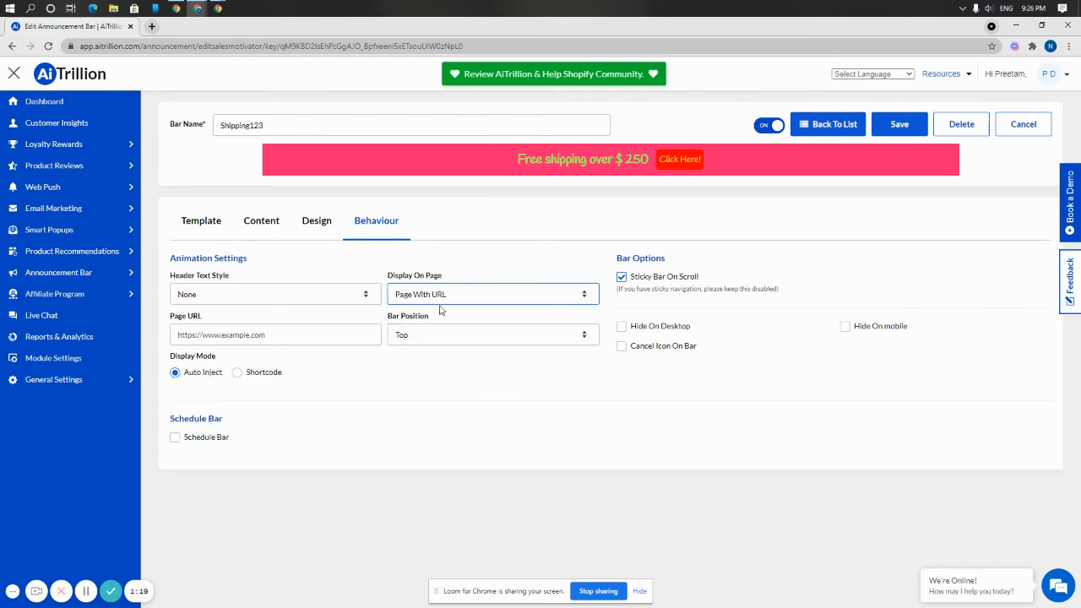
click(316, 338)
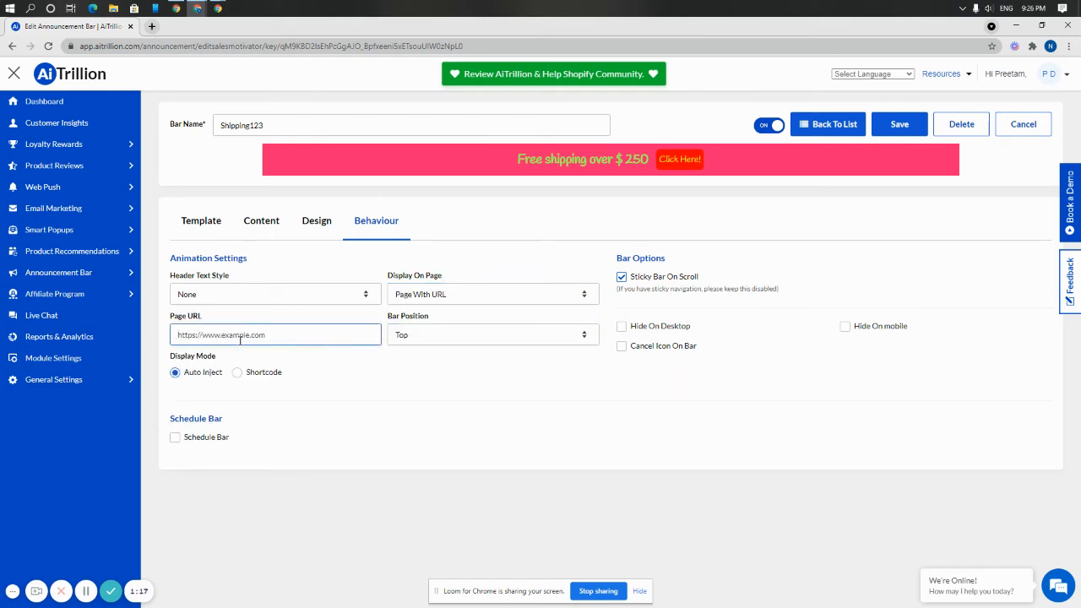
click(449, 296)
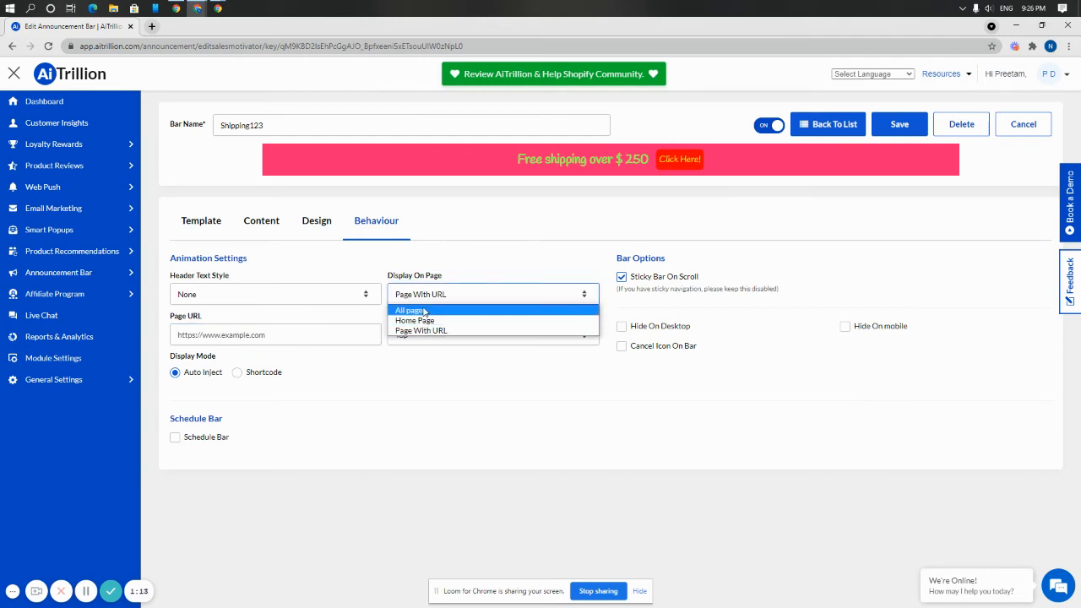
click(372, 370)
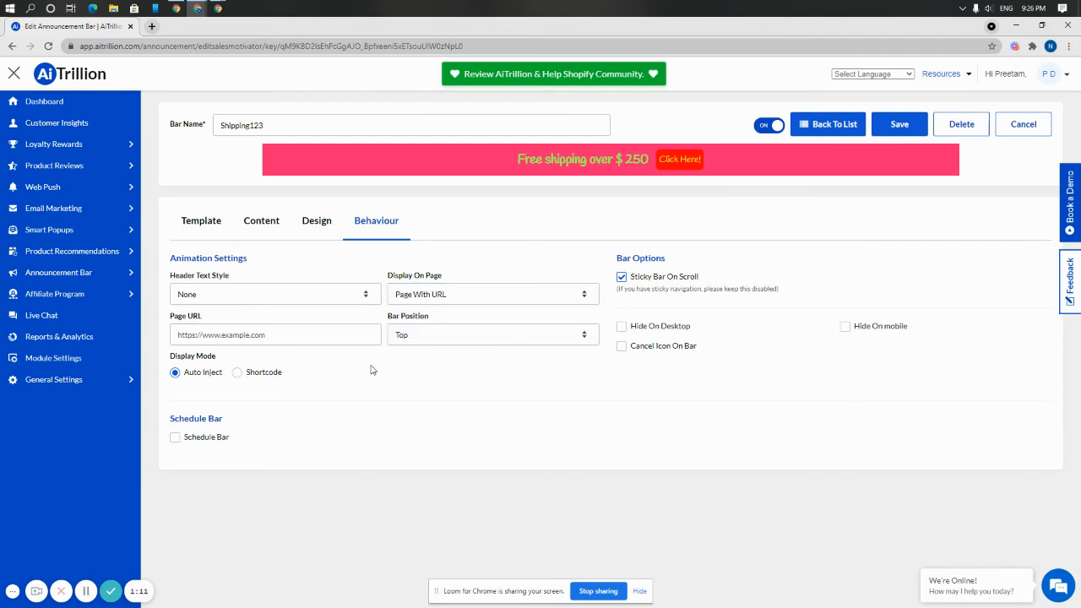
click(417, 296)
click(415, 320)
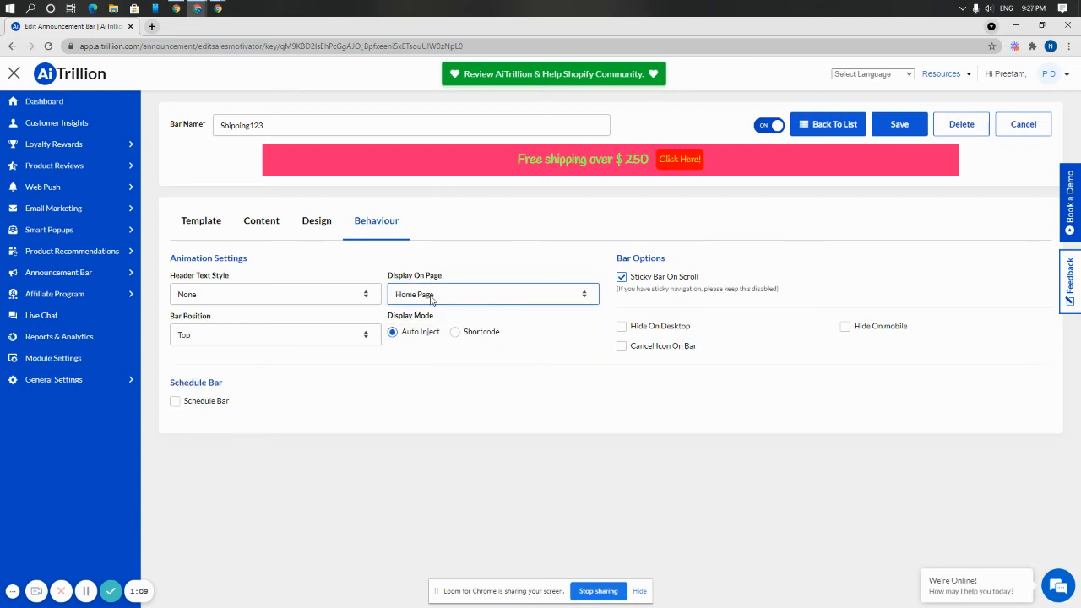
click(432, 299)
click(416, 330)
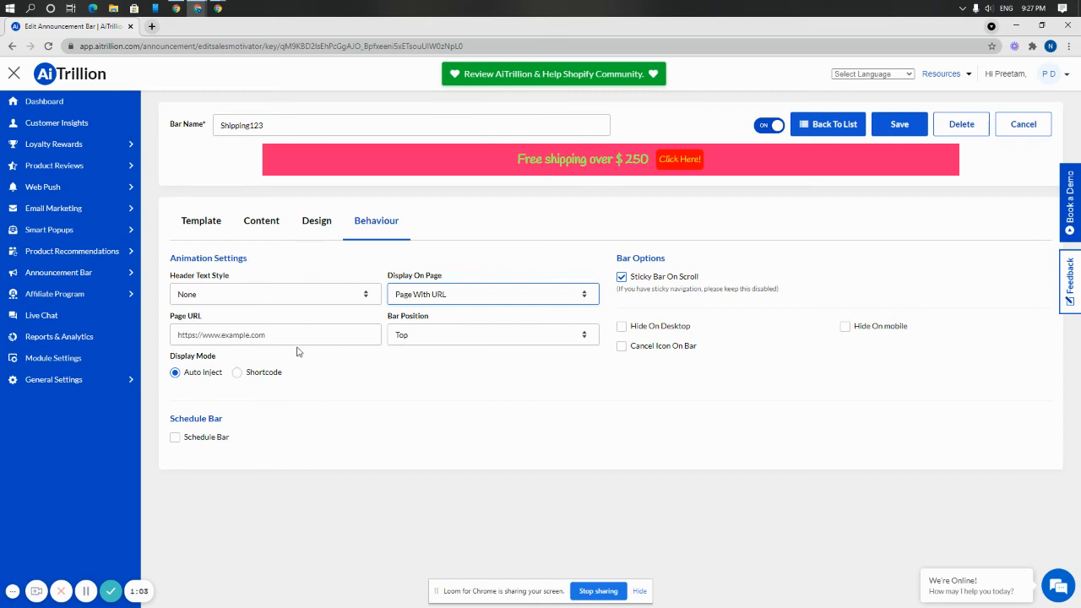
Set the display mode to Shortcode and copy the bar's embedded code to the clipboard.
click(239, 371)
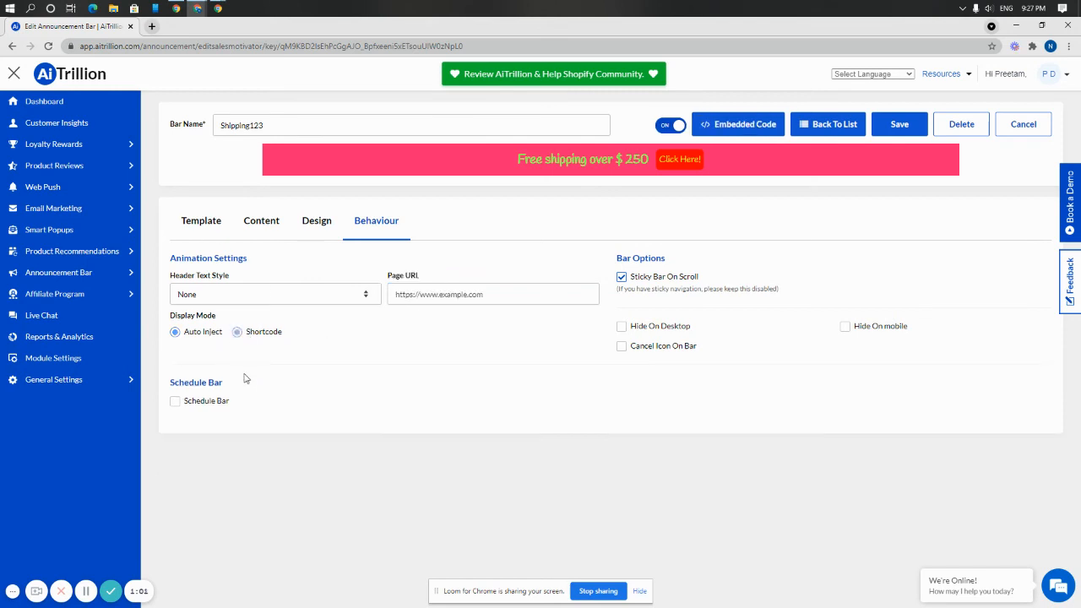
click(237, 331)
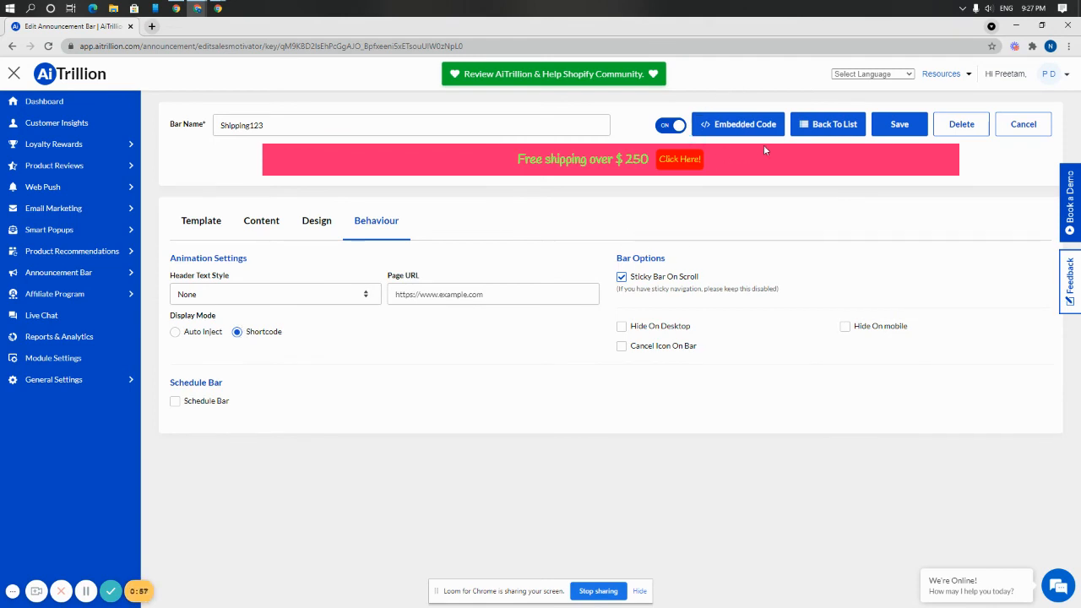
click(735, 127)
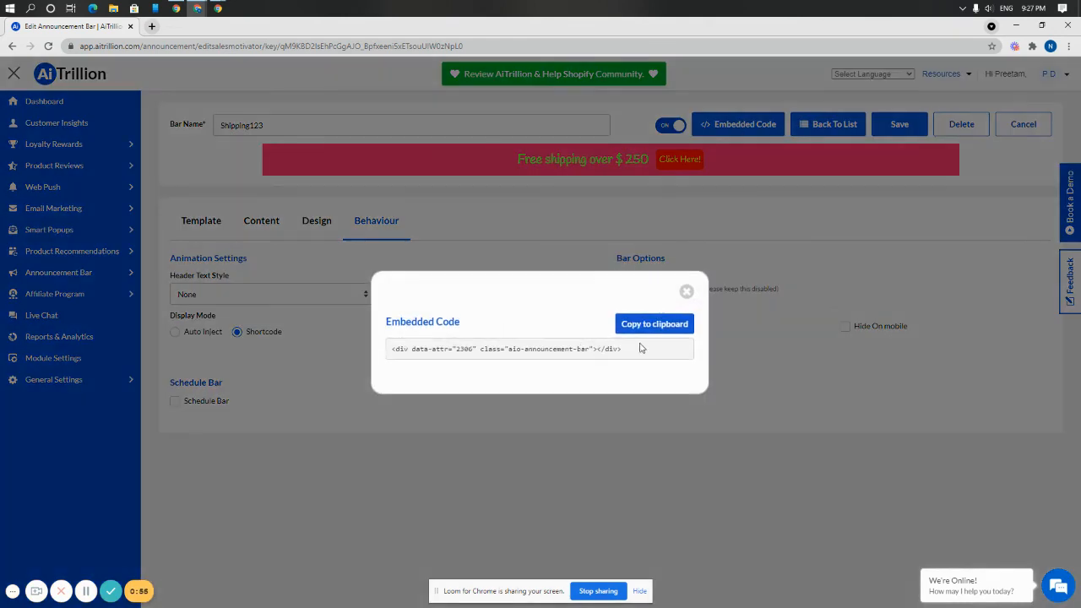
click(653, 325)
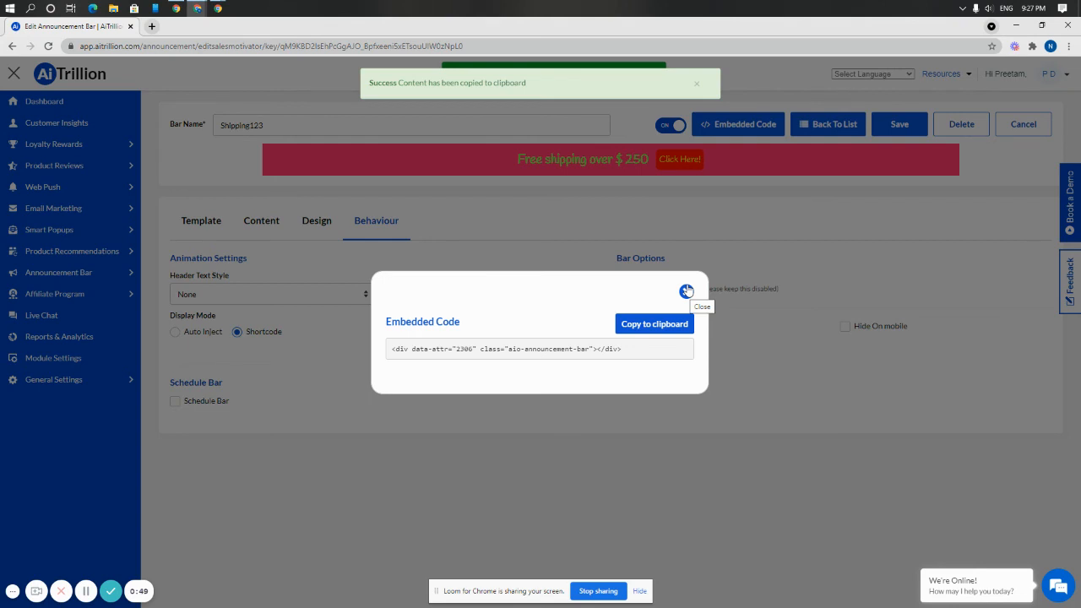
click(687, 291)
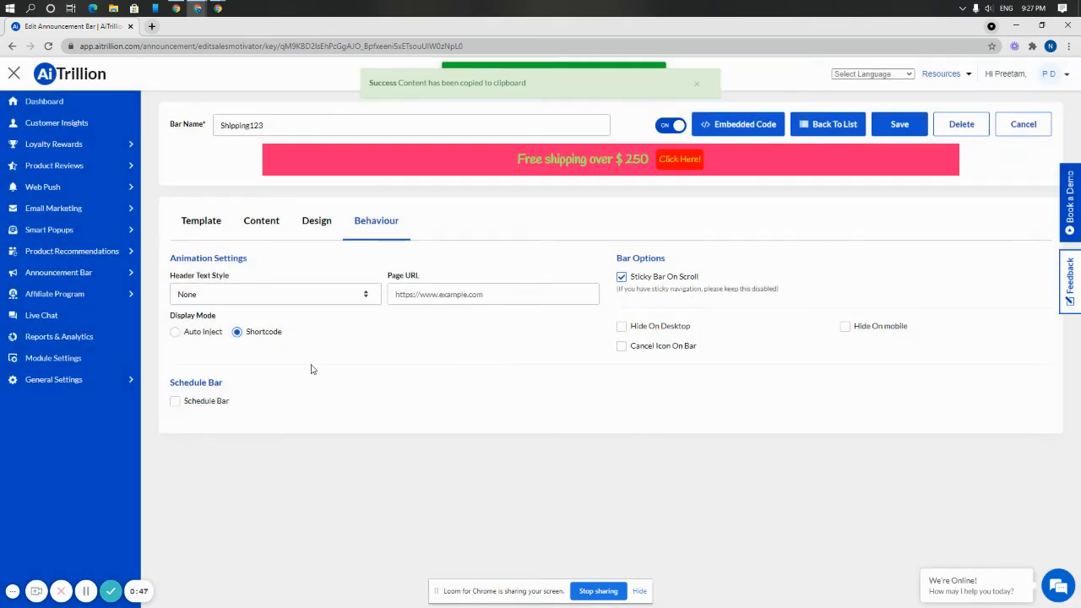
Set the display mode back to Auto Inject and display the bar on All page.
click(209, 334)
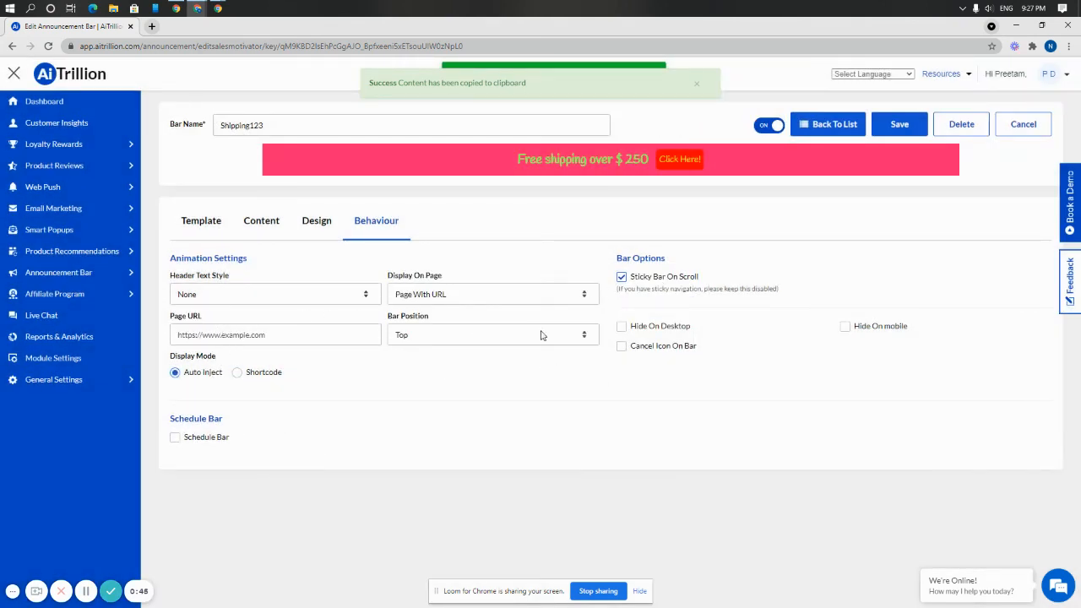
click(497, 296)
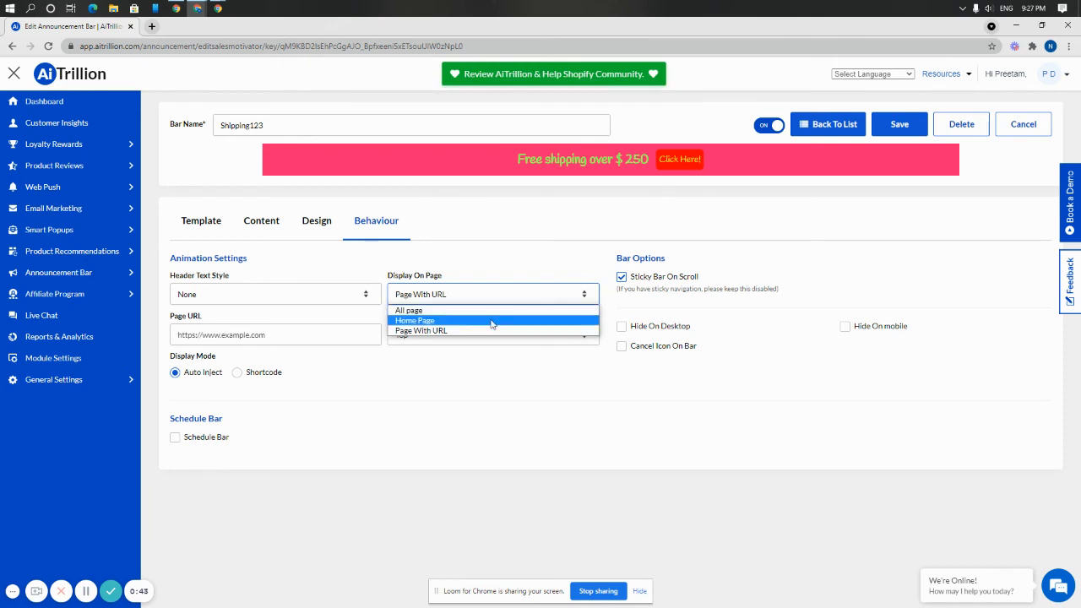
click(495, 310)
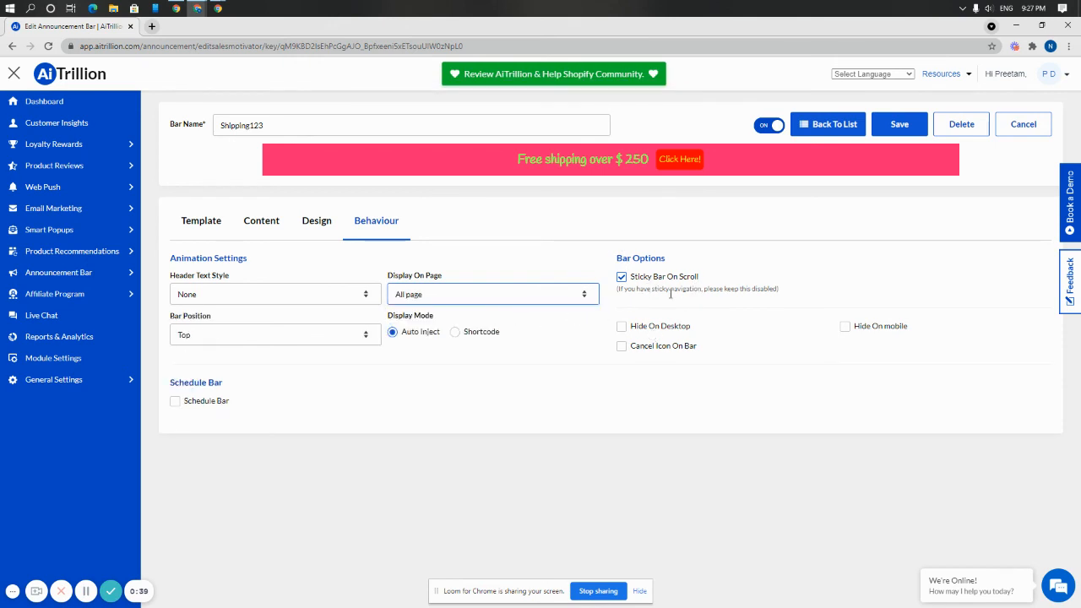
Hide the bar on mobile, and try the cancel icon on the bar before disabling it again.
click(878, 331)
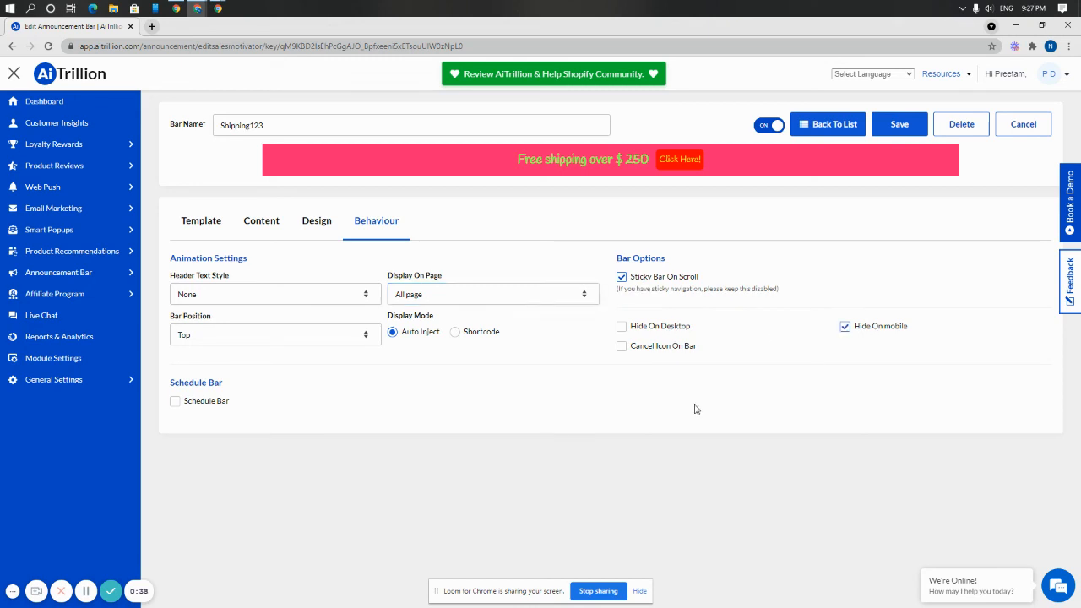
click(680, 347)
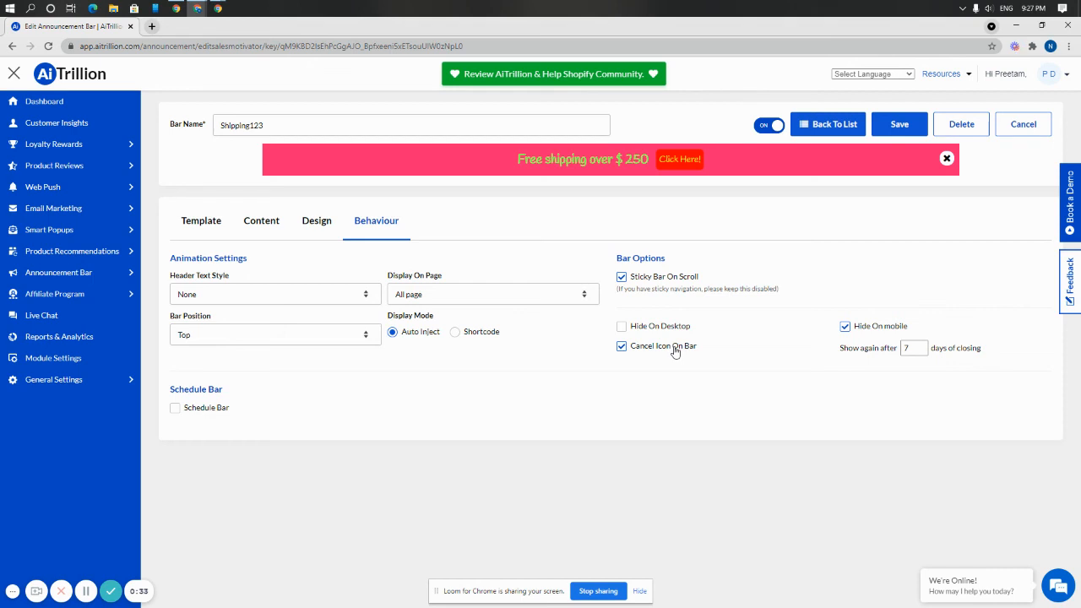
click(676, 348)
Try the bar scheduling option, turn it back off and save the bar.
click(175, 401)
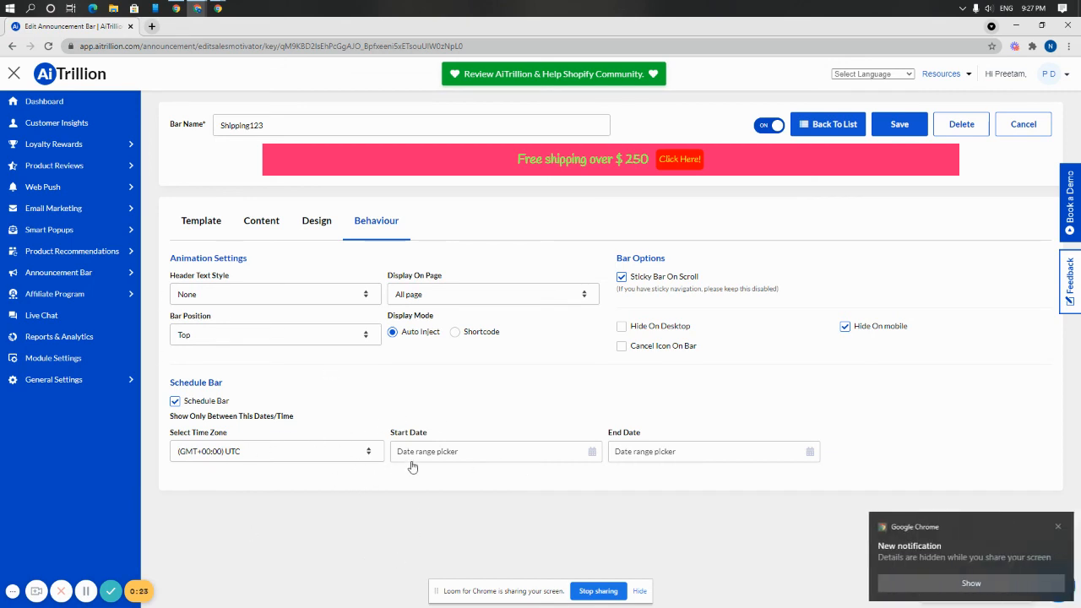
click(195, 403)
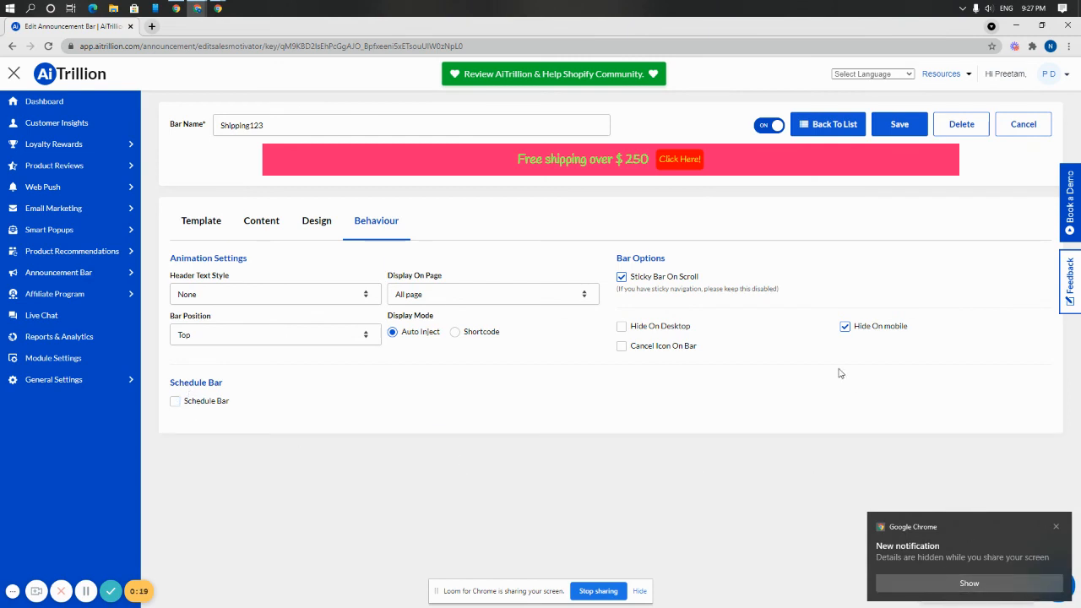
click(1055, 528)
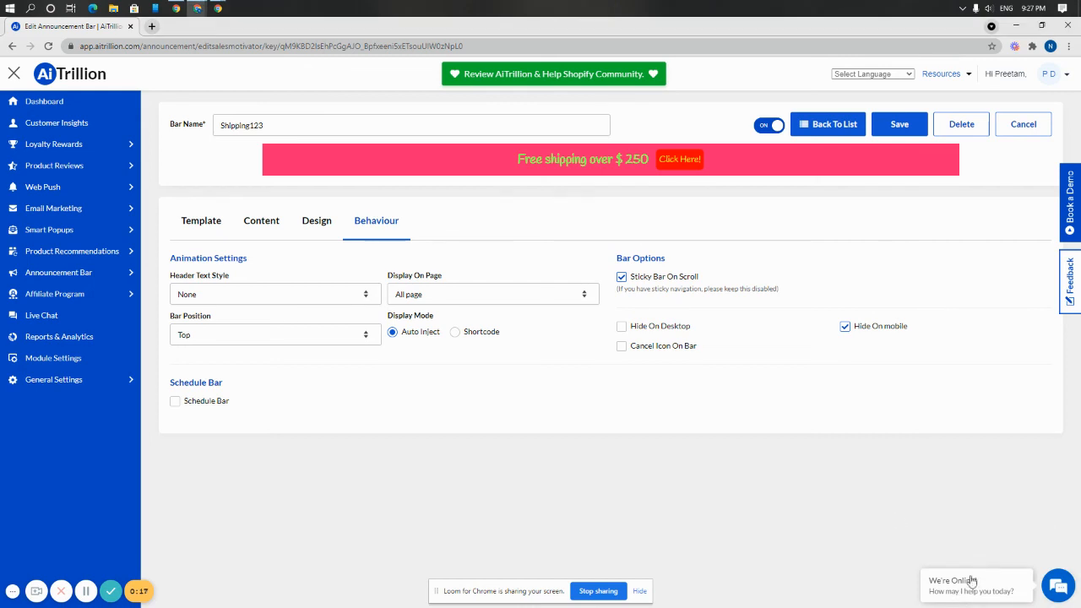
click(896, 125)
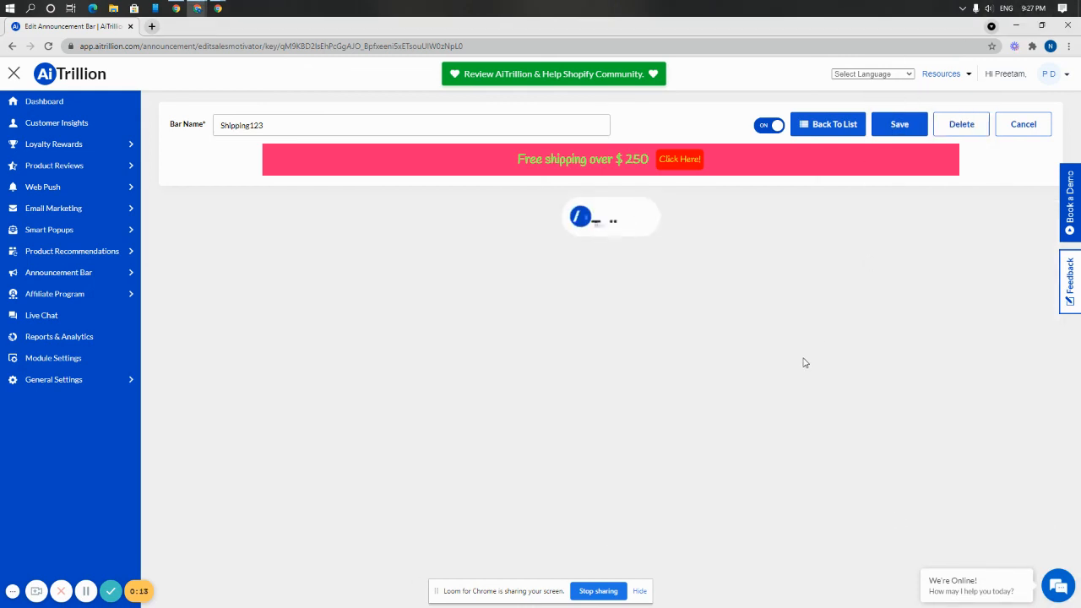